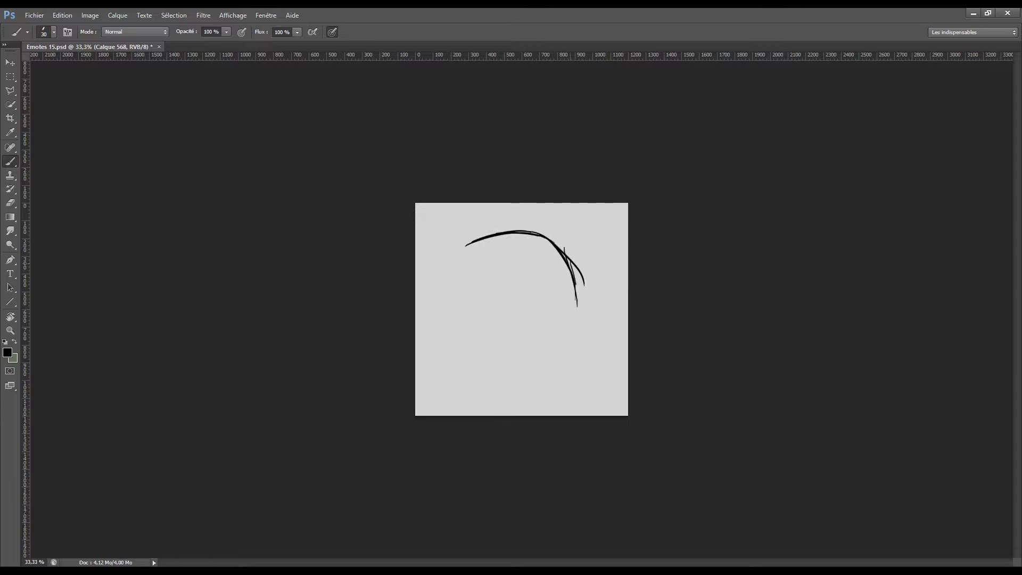
Step: Sketch the round head outline with a cross guide and the eye
drag(577, 308, 553, 377)
drag(476, 242, 453, 320)
drag(481, 359, 557, 375)
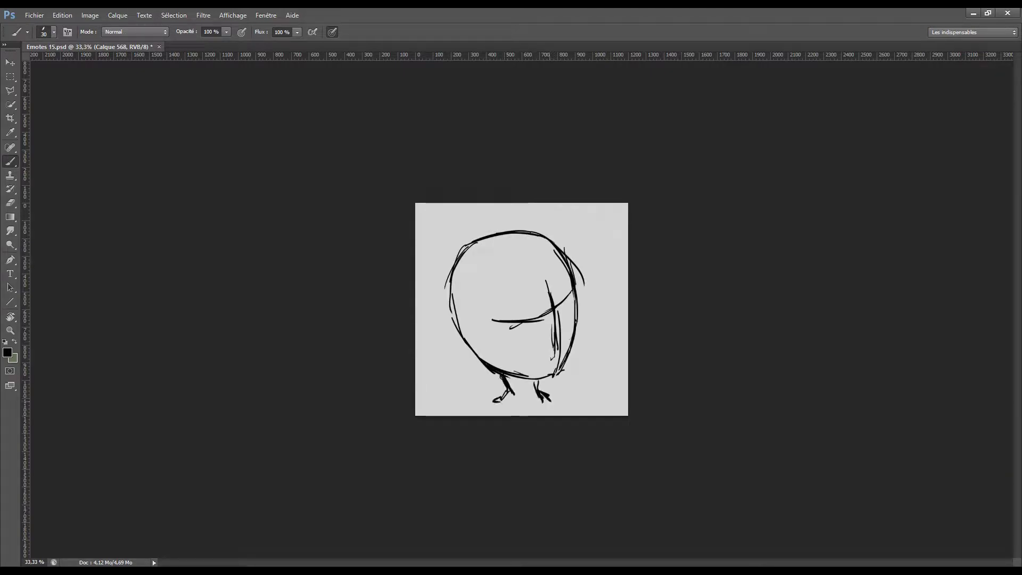
key(e)
mouse_move(565, 300)
mouse_down()
mouse_move(570, 309)
mouse_move(554, 320)
mouse_up()
key(b)
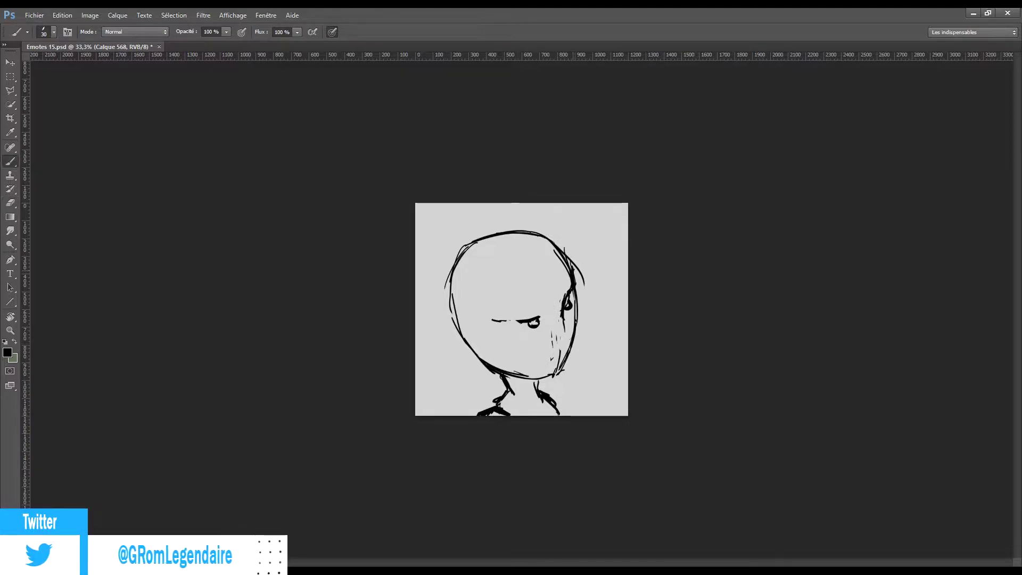
Step: Trim the right outer arc, add eyebrow strokes, and sketch then erase cheek hatching
drag(564, 248, 584, 285)
drag(495, 312, 537, 319)
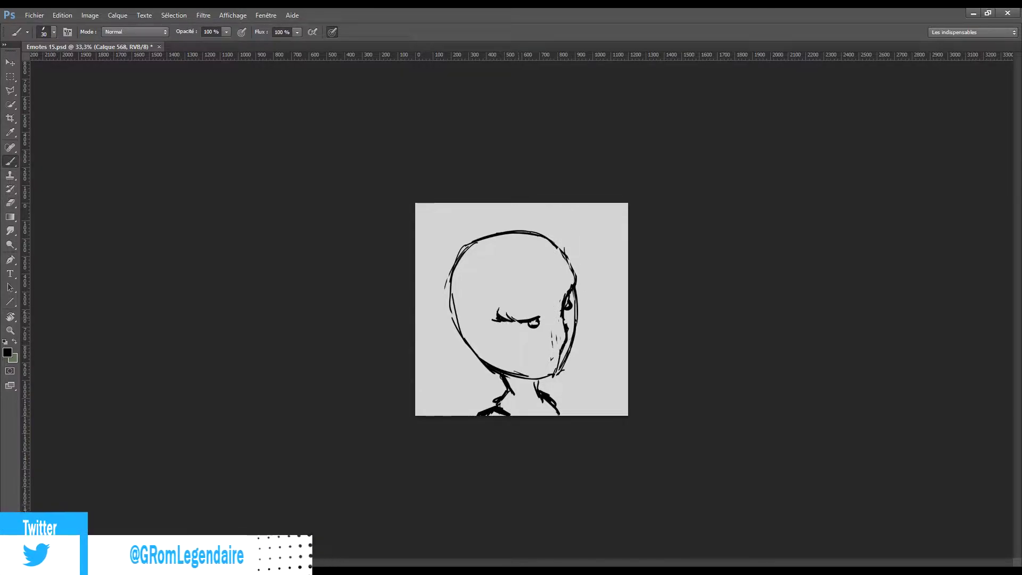
drag(477, 328, 506, 343)
drag(482, 338, 517, 353)
drag(485, 349, 514, 363)
key(e)
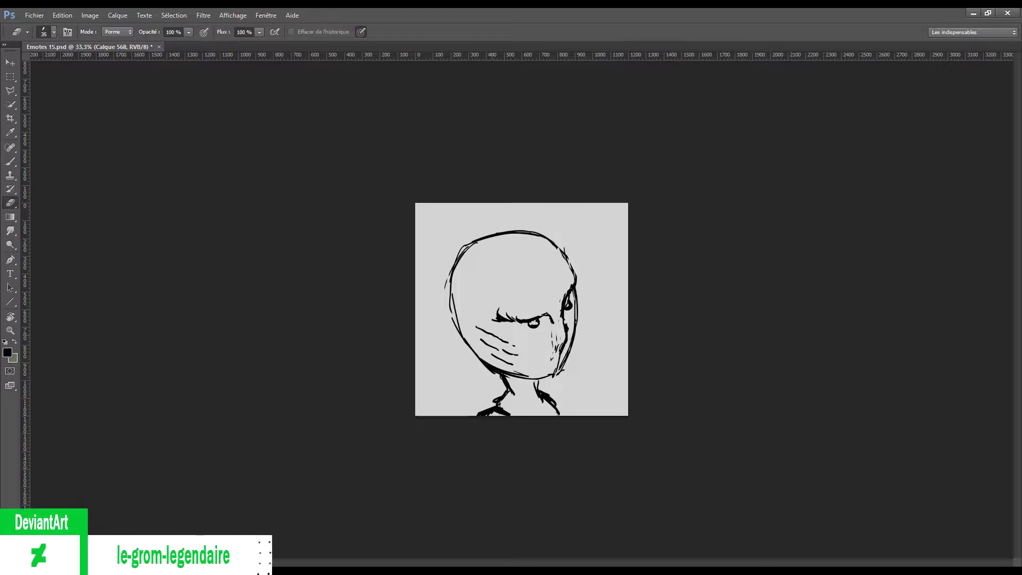
drag(479, 330, 514, 362)
key(b)
Step: Add left-side strokes and two shine marks on top, trimming the eyebrows
drag(482, 303, 490, 349)
drag(504, 243, 476, 264)
drag(505, 254, 517, 250)
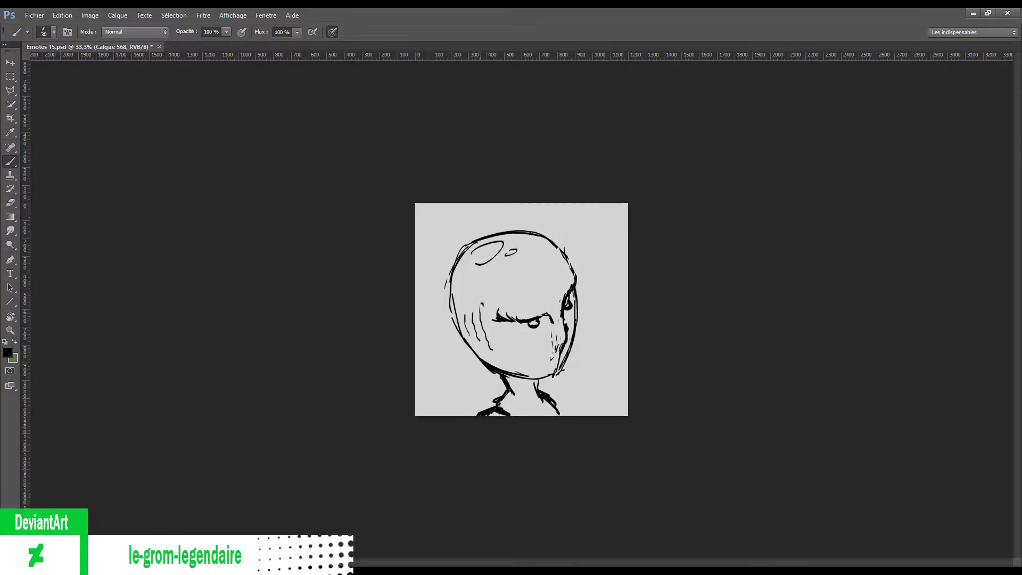
key(e)
drag(495, 318, 533, 320)
key(b)
Step: Sketch the skull-like jaw, chin and top-right strokes on the head's right side
drag(556, 235, 535, 376)
drag(581, 306, 573, 354)
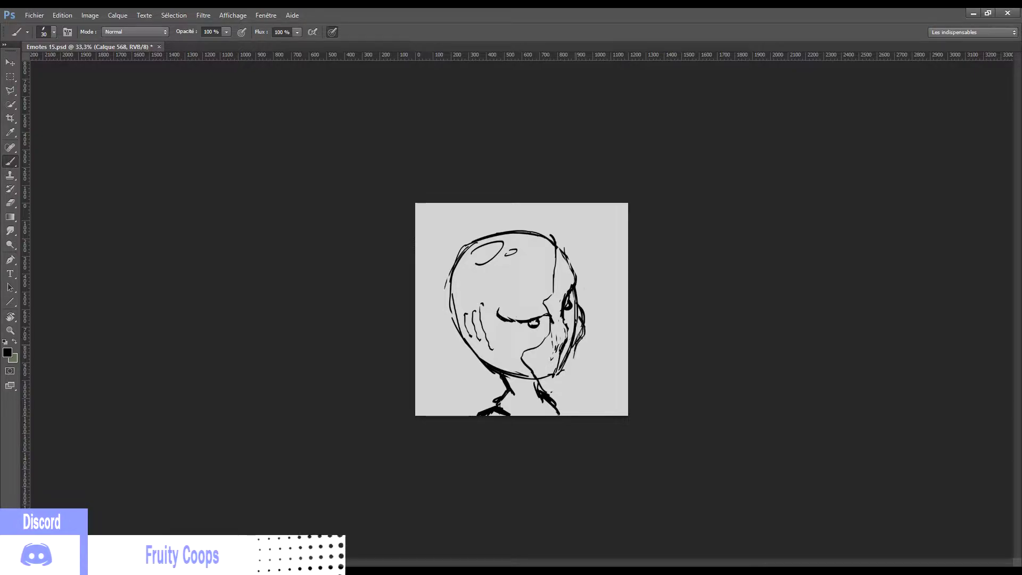
mouse_move(567, 344)
mouse_down()
mouse_move(554, 394)
mouse_move(551, 381)
mouse_up()
key(bracketleft)
drag(549, 231, 578, 267)
Step: Zoom in and erase stray strokes near the jaw and right cheek
key(e)
key(ctrl+plus)
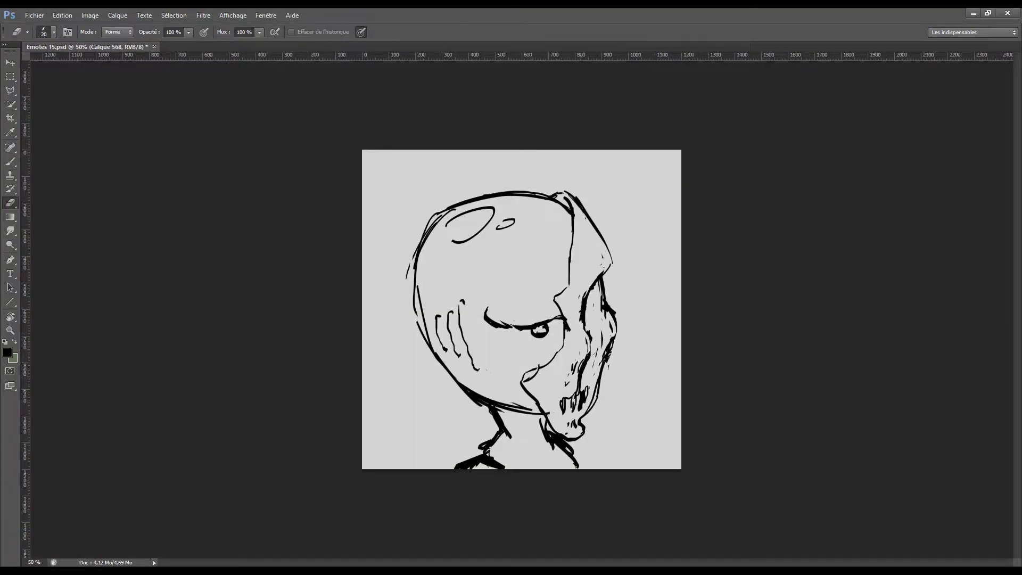
key(b)
key(e)
drag(537, 414, 564, 421)
drag(599, 283, 615, 357)
key(b)
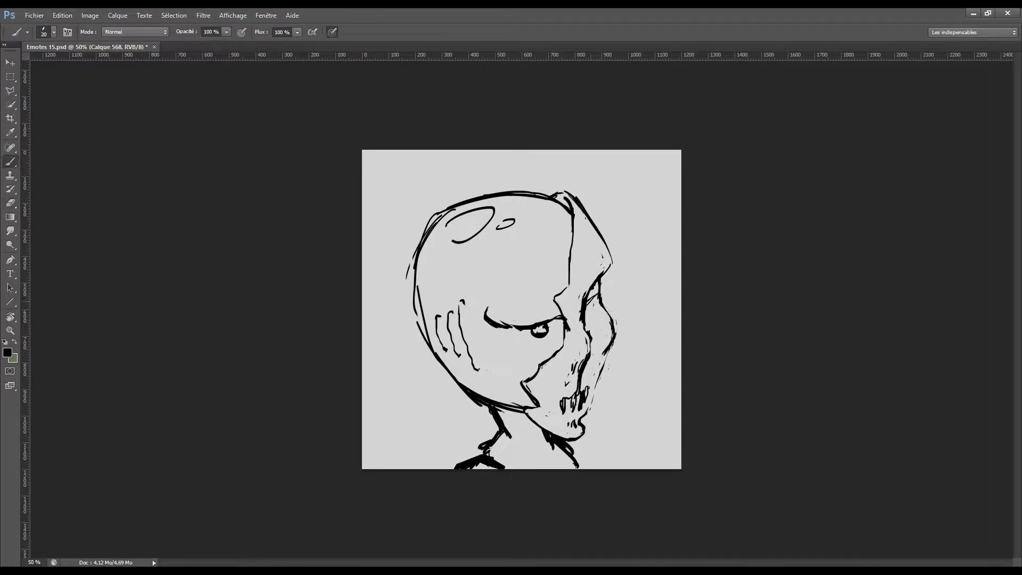
Step: Check the mirrored sketch, erasing a face mark and adding small cheek and eye strokes
key(e)
drag(440, 273, 443, 294)
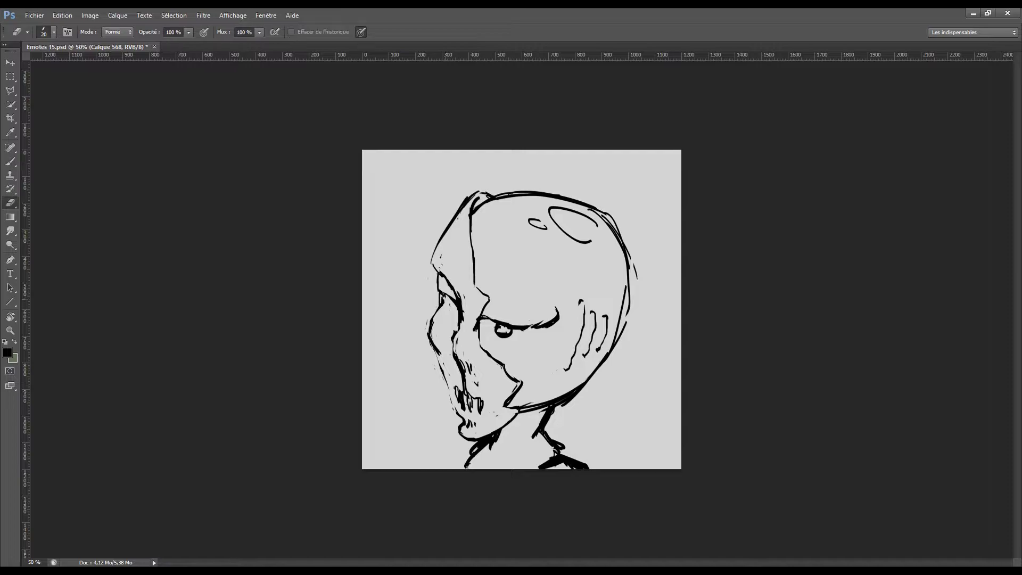
key(b)
drag(451, 338, 450, 355)
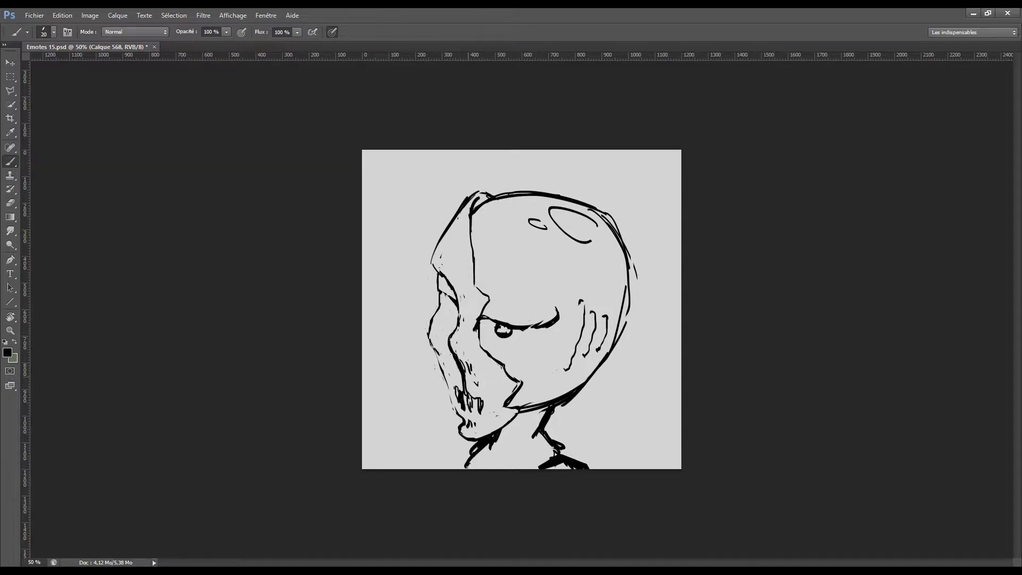
drag(490, 300, 482, 316)
key(e)
key(b)
Step: Add short neck strokes and flip the drawing back horizontally
key(e)
drag(502, 446, 460, 457)
key(b)
key(e)
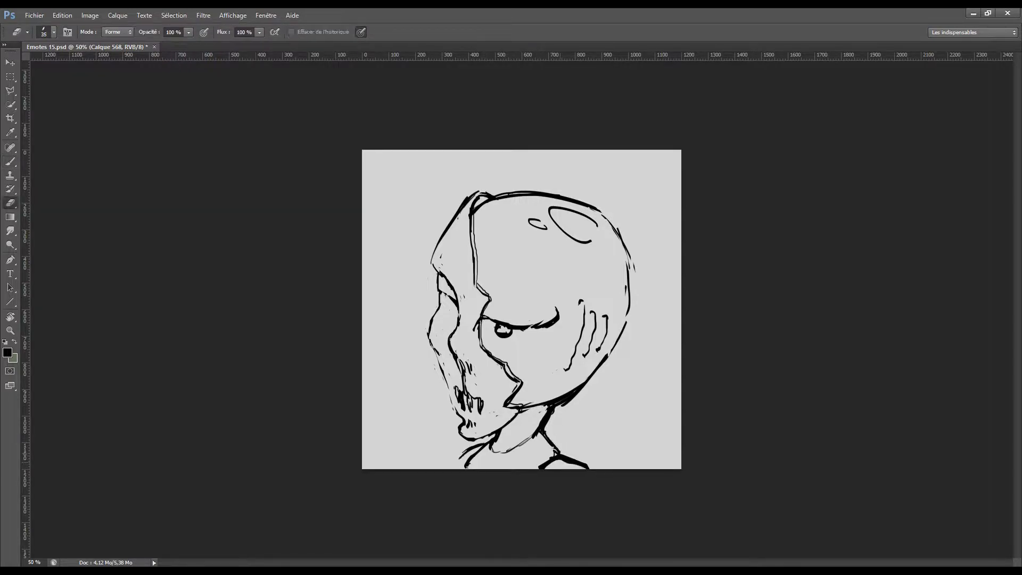
key(ctrl+t)
key(Return)
Step: Lasso the neck and shift it right, then fill the eye solid black
key(l)
drag(434, 400, 429, 446)
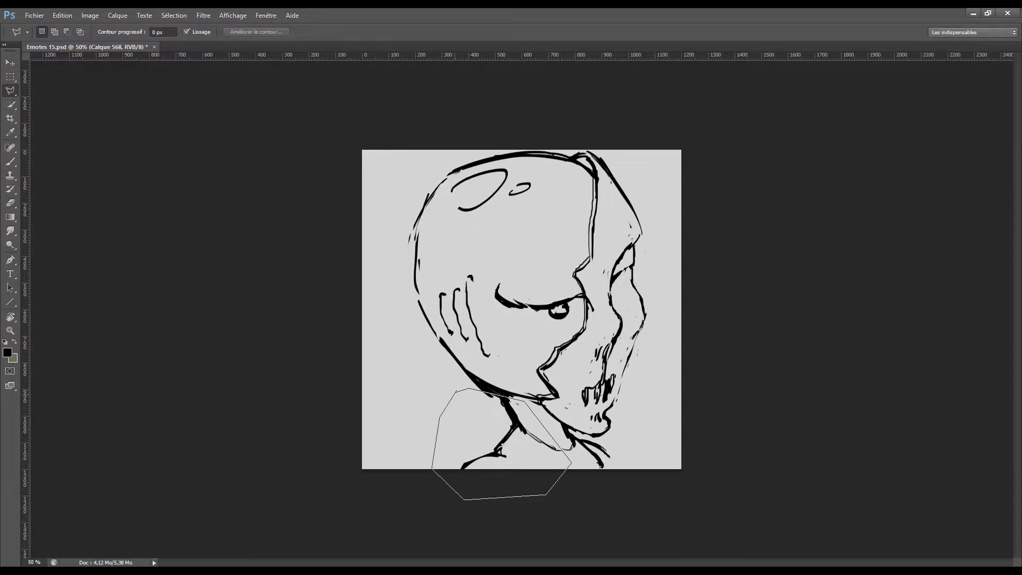
key(v)
drag(503, 397, 519, 398)
key(b)
drag(534, 310, 548, 317)
key(e)
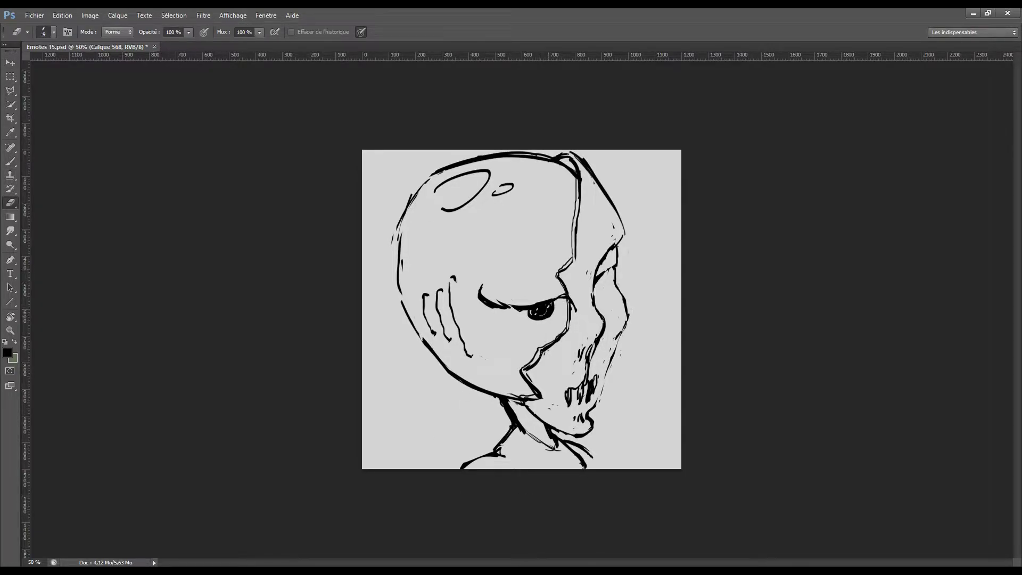
key(ctrl+j)
Step: Recolour the sketch lines cyan, then set black on a new lineart layer
click(8, 353)
click(648, 82)
right_click(11, 217)
click(48, 229)
key(alt+shift+BackSpace)
click(7, 352)
click(650, 82)
key(b)
key(ctrl+shift+alt+n)
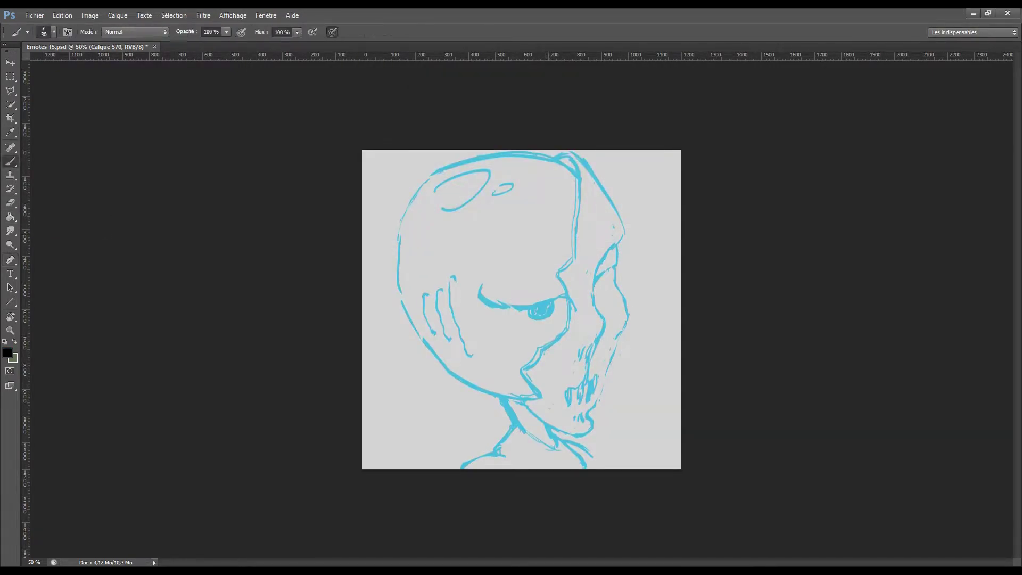
Step: Trace the head's top and left outline with a Pen path stroked black
key(p)
drag(528, 155, 614, 157)
click(616, 244)
drag(417, 328, 474, 423)
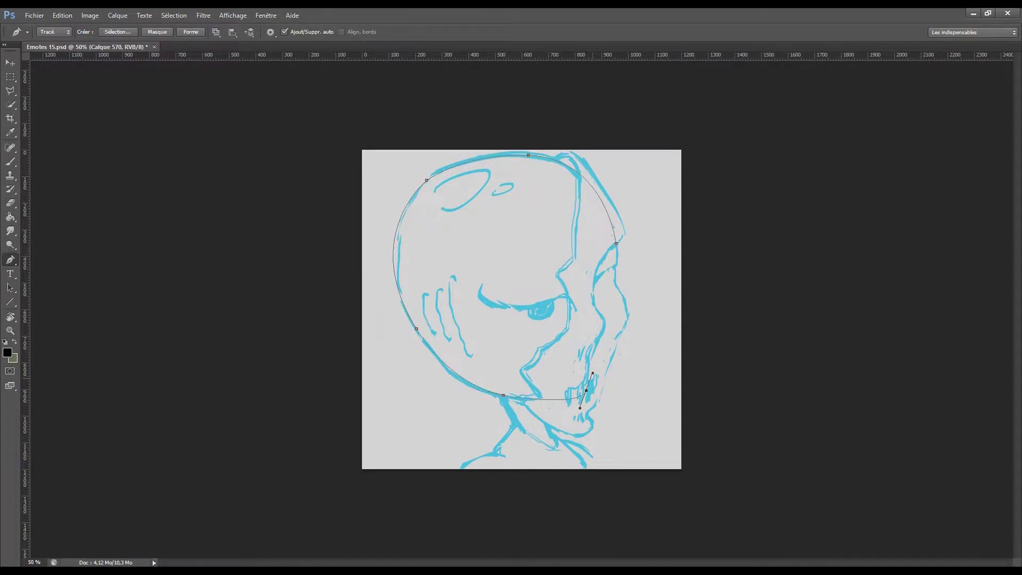
right_click(565, 324)
click(628, 392)
key(Return)
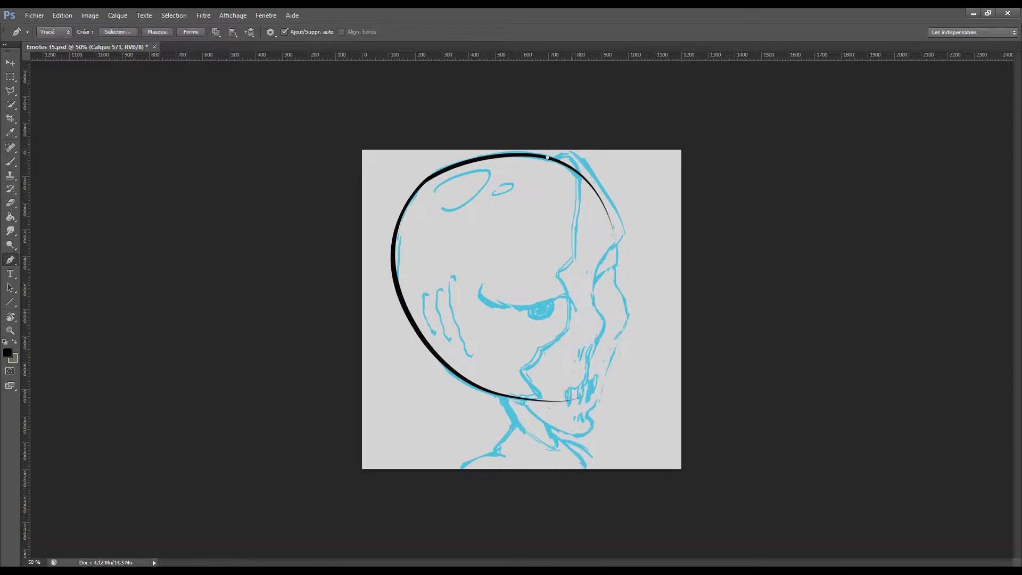
Step: Extend the outline to the face's right edge, stroking each path in black
right_click(592, 247)
click(655, 318)
key(Return)
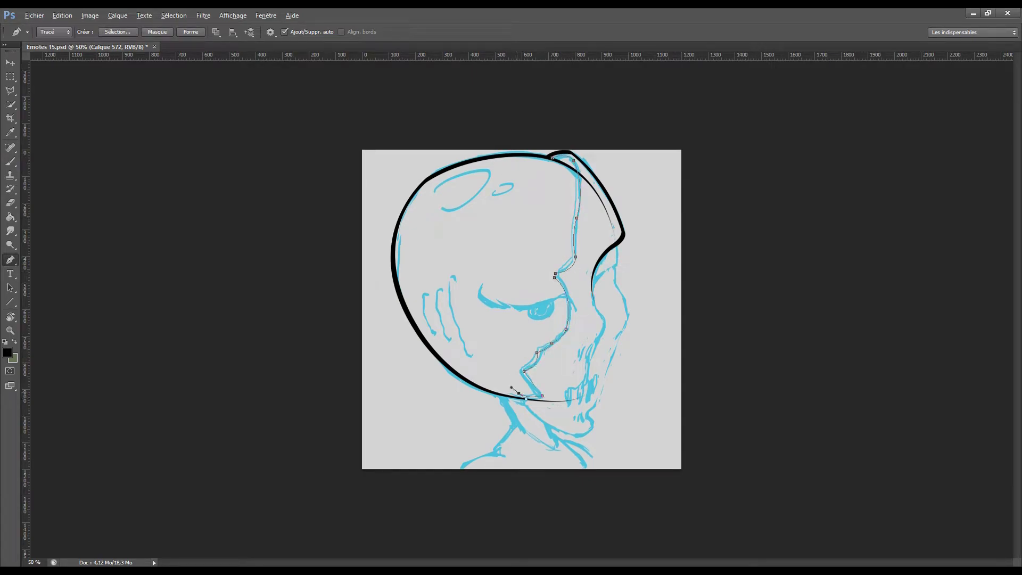
click(646, 247)
right_click(599, 257)
click(655, 329)
key(Return)
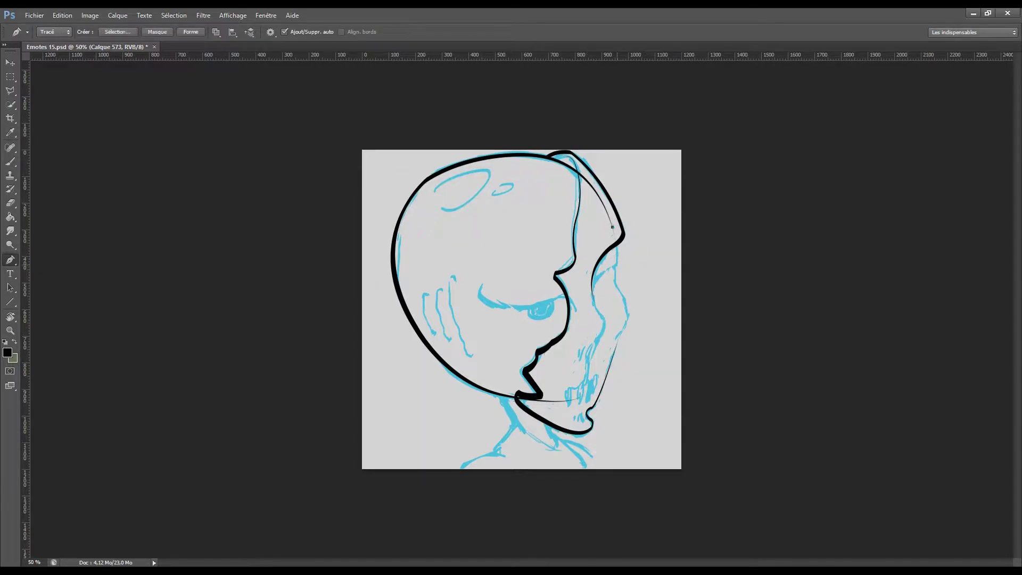
Step: Trace and stroke the jagged face profile and nose paths in black
key(ctrl+plus)
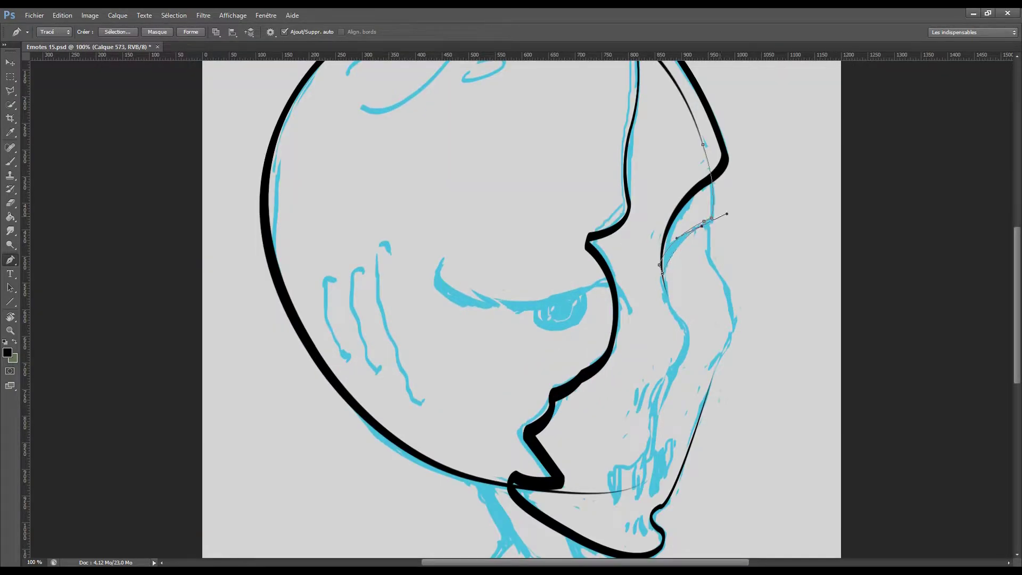
key(ctrl+minus)
right_click(647, 246)
click(693, 313)
key(Return)
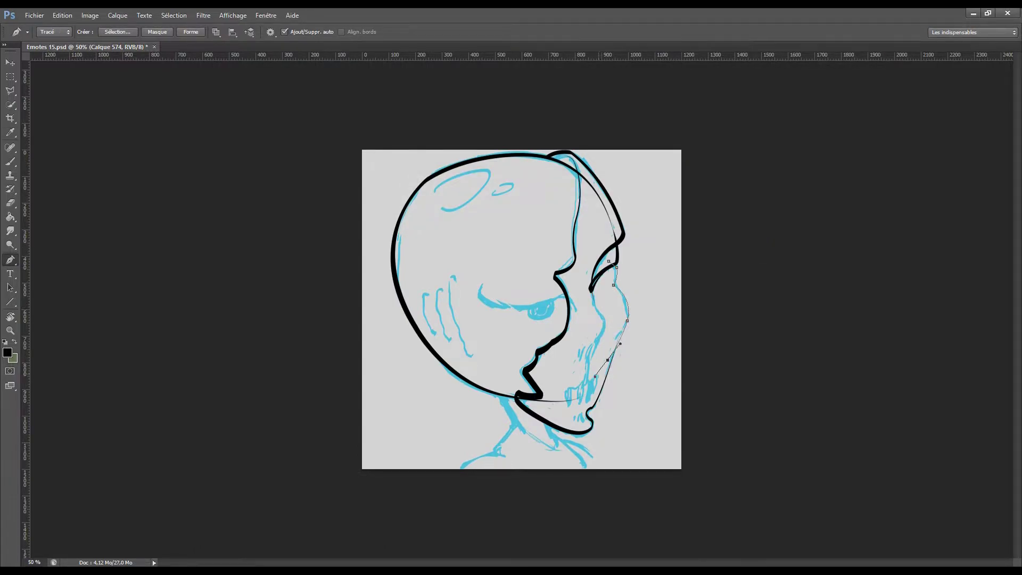
right_click(649, 299)
click(692, 366)
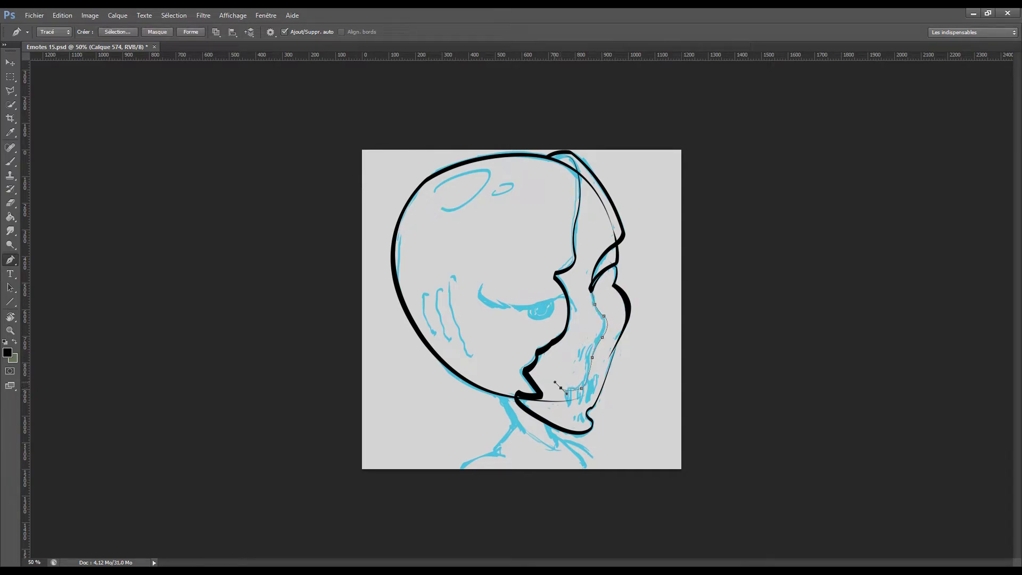
right_click(602, 346)
click(646, 391)
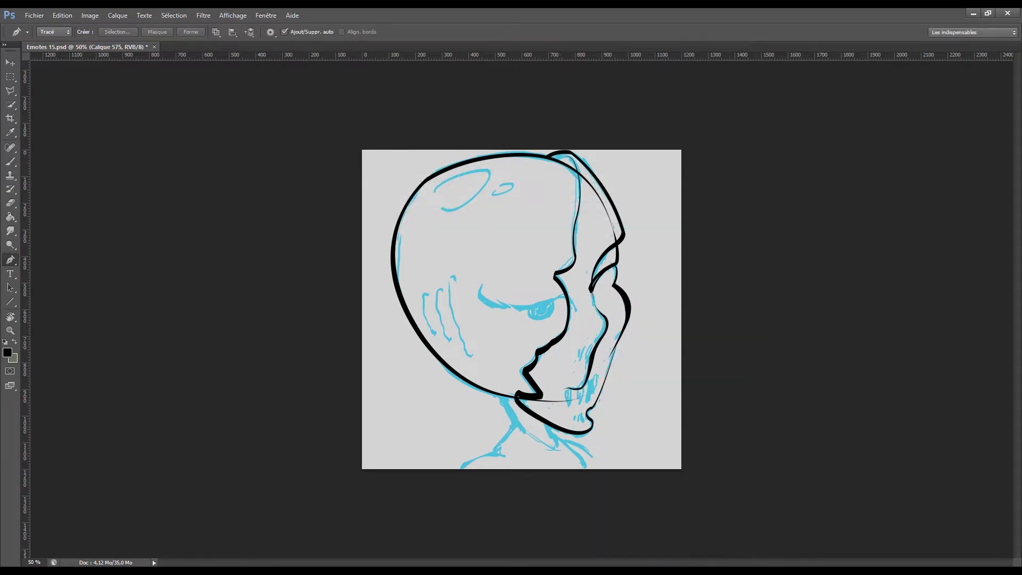
Step: Stroke the mouth and jaw paths in black, each on a new layer
key(ctrl+plus)
click(652, 366)
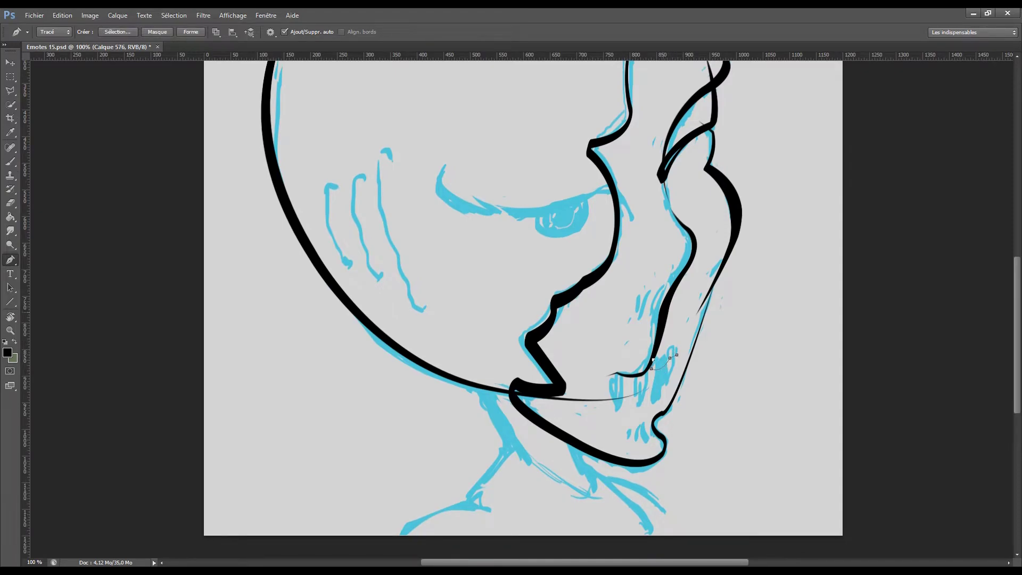
key(ctrl+shift+n)
key(Return)
key(ctrl+minus)
click(480, 407)
key(ctrl+shift+n)
key(Return)
Step: Trace and stroke the chin and jawline in black, then begin the neck curve
right_click(572, 232)
click(597, 303)
click(491, 419)
drag(509, 468, 499, 476)
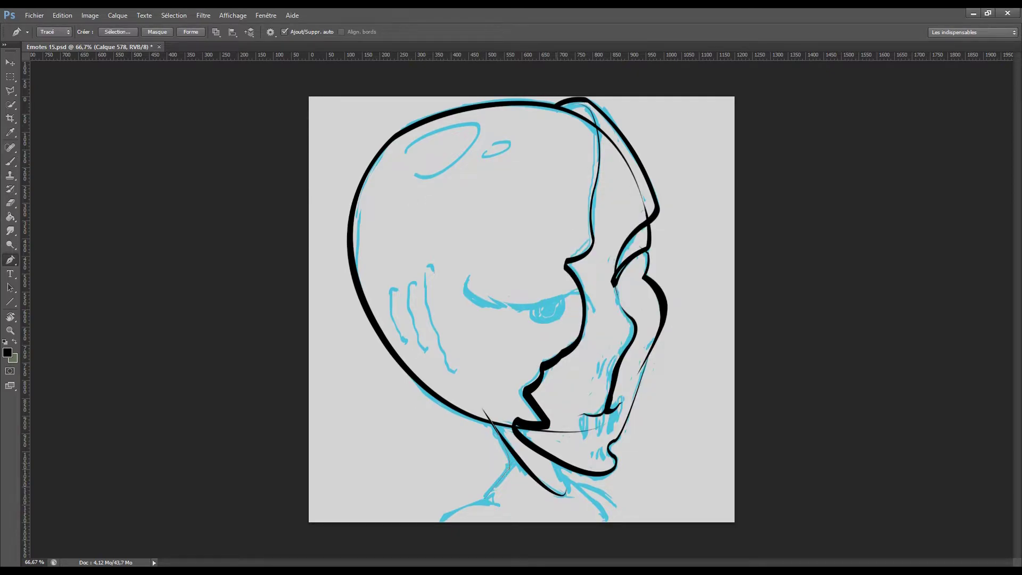
right_click(613, 214)
click(638, 285)
key(ctrl+shift+n)
key(Return)
drag(448, 506, 499, 482)
Step: Stroke the neck path black, then flip the canvas and hide the sketch to check
right_click(654, 230)
click(678, 302)
key(ctrl+shift+h)
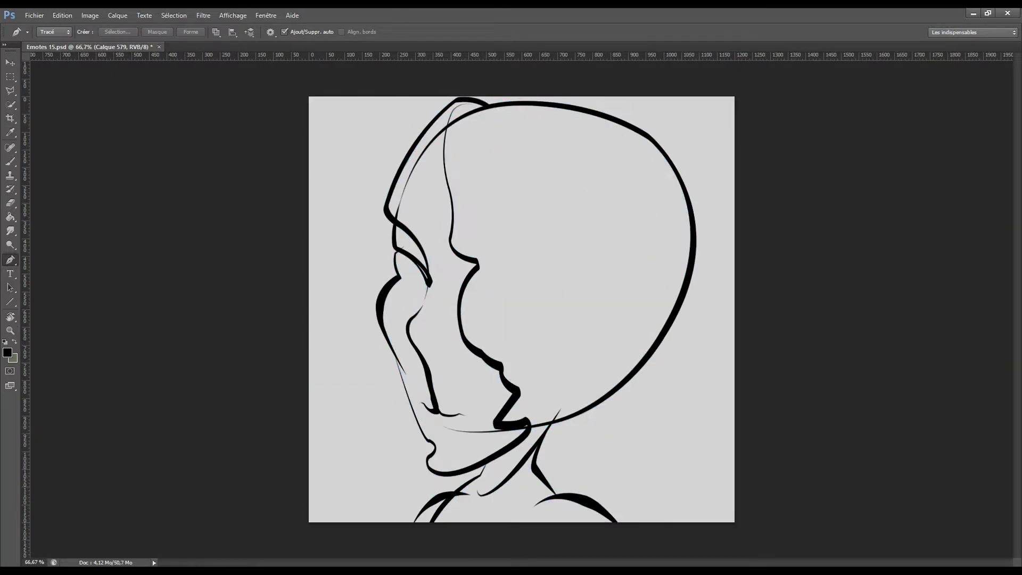
key(b)
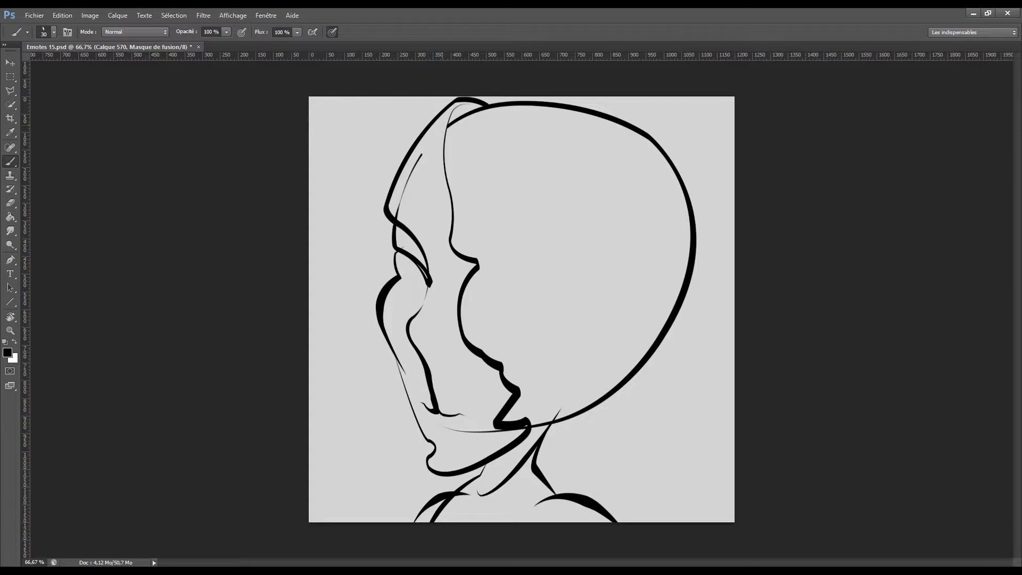
Step: Taper the end of a black line, then zoom out to the whole head
key(ctrl+shift+n)
key(Return)
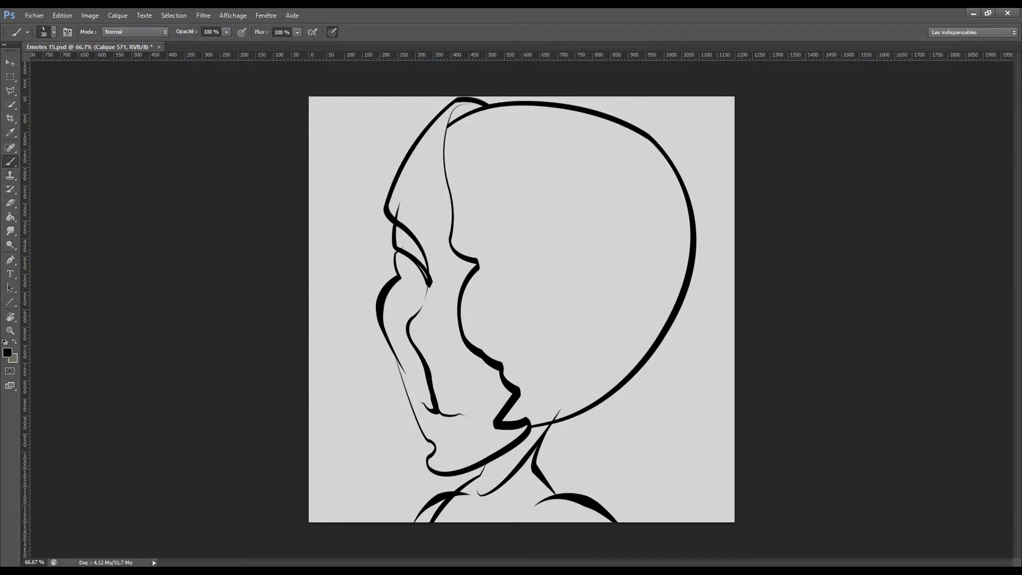
drag(429, 275, 431, 287)
scroll(431, 281, up, 5)
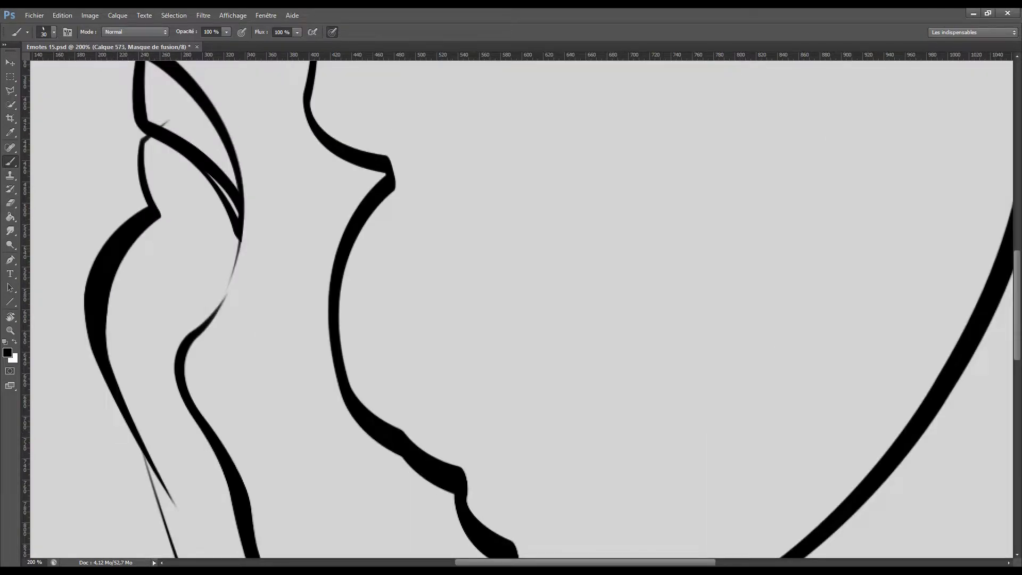
key(ctrl+0)
key(ctrl+j)
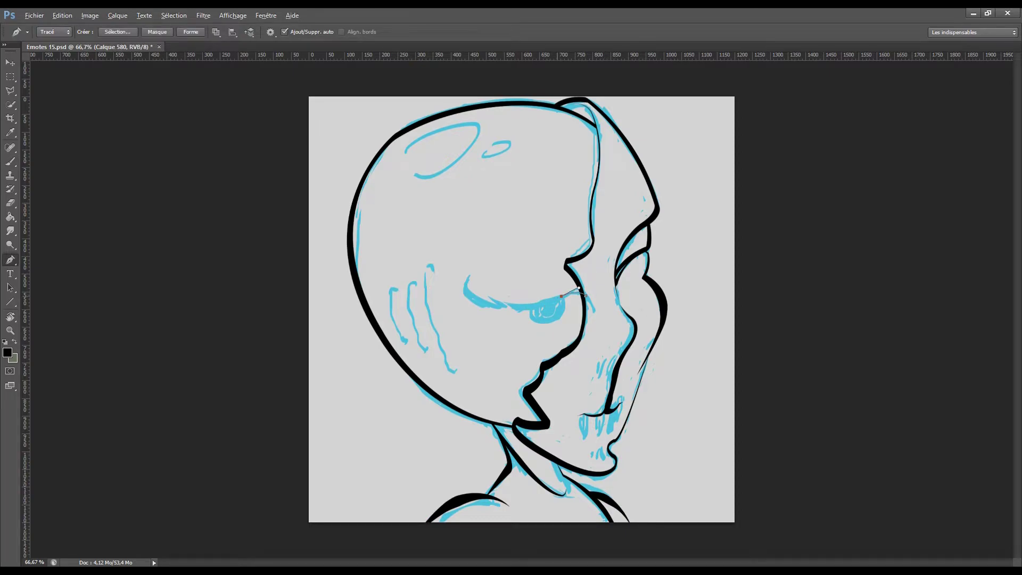
Step: Stroke the brow line in black and fill the pupil solid black
right_click(542, 330)
click(580, 402)
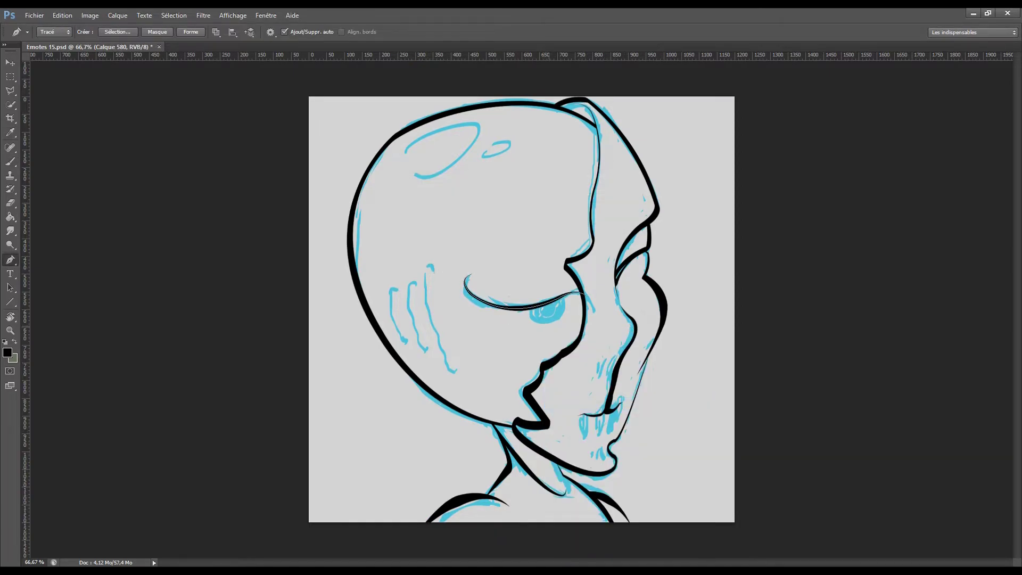
click(552, 331)
drag(583, 290, 592, 323)
right_click(566, 332)
click(604, 393)
Step: Stroke a forehead wrinkle in black and add duplicated, resized wrinkle copies beside it
key(ctrl+minus)
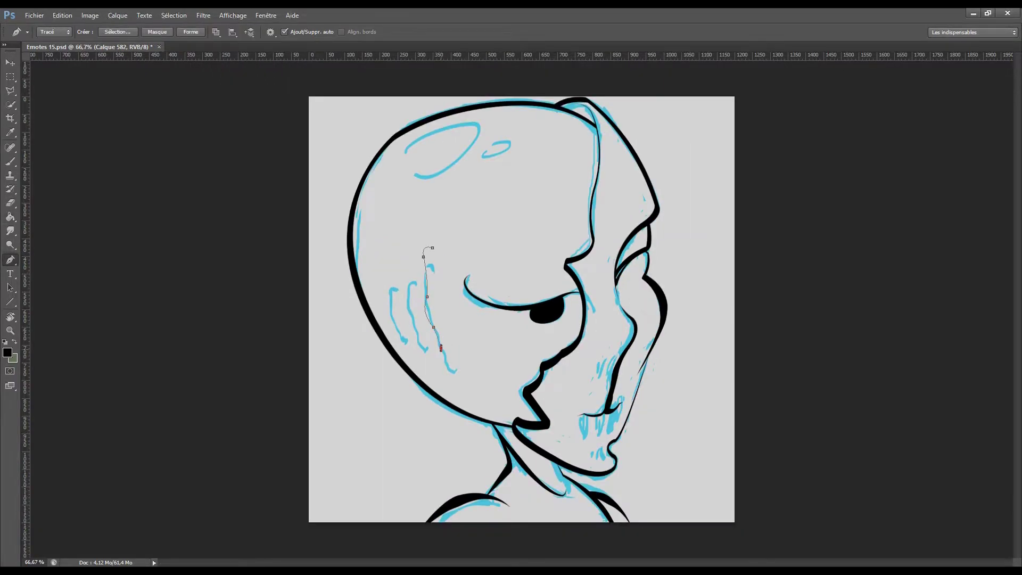
right_click(457, 293)
click(493, 368)
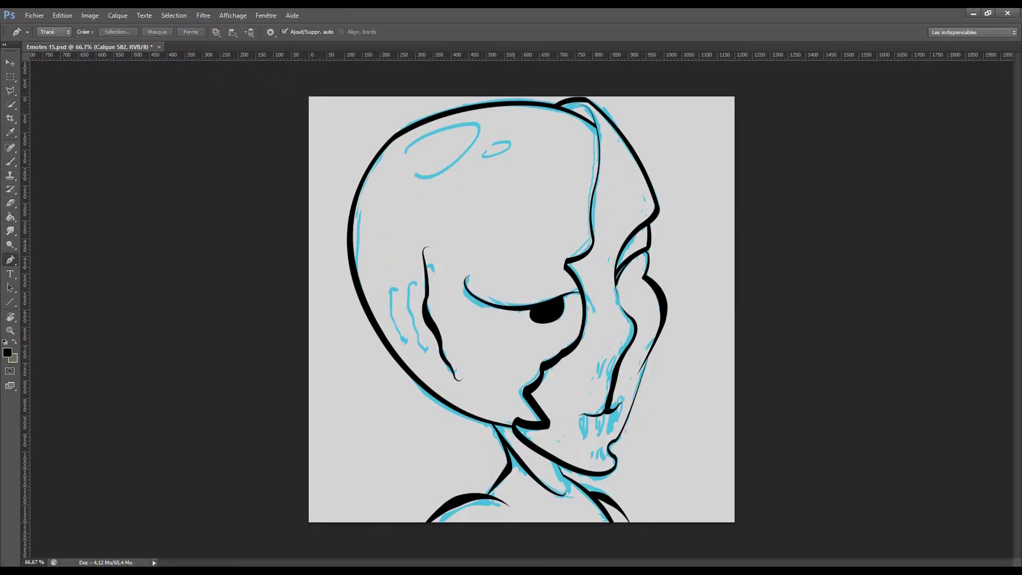
key(ctrl+j)
key(v)
drag(442, 314, 394, 299)
key(ctrl+j)
key(ctrl+t)
key(Return)
Step: On a new layer, stroke the skull ridge and a small oval in black
key(ctrl+alt+shift+n)
key(p)
click(404, 153)
drag(456, 125, 504, 117)
right_click(486, 219)
click(532, 293)
click(488, 150)
drag(496, 153, 522, 145)
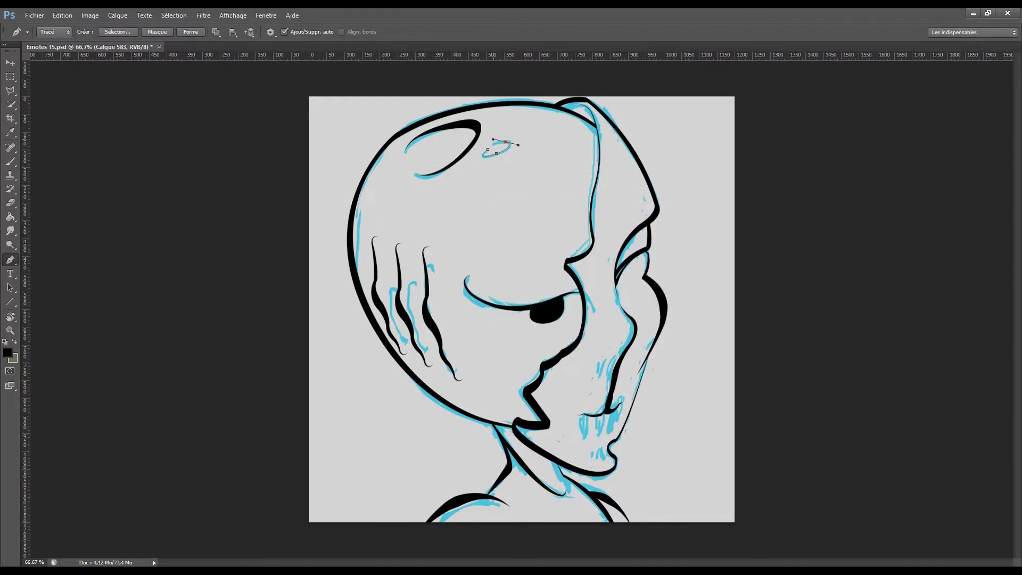
right_click(510, 184)
click(556, 257)
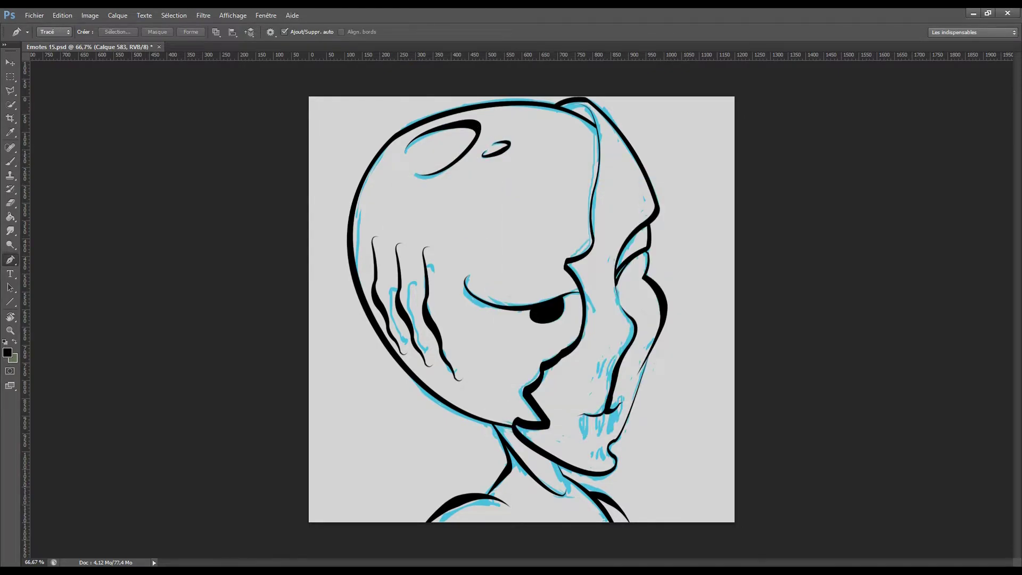
Step: Fill a fang solid black and place a mirrored copy beside it
scroll(588, 364, up, 1)
right_click(599, 366)
click(623, 228)
key(Return)
key(ctrl+j)
key(ctrl+t)
right_click(621, 352)
click(650, 532)
drag(628, 376, 637, 371)
Step: Apply the flipped fang, add another fang copy, and erase stray line bits
key(Return)
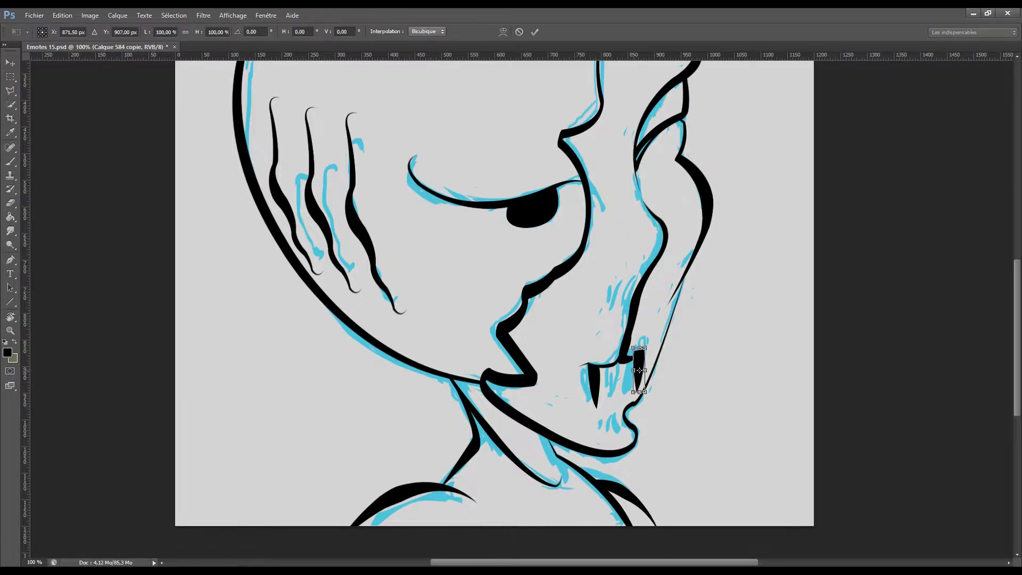
key(ctrl+plus)
mouse_move(777, 388)
mouse_down()
mouse_move(754, 409)
mouse_move(708, 414)
mouse_up()
key(b)
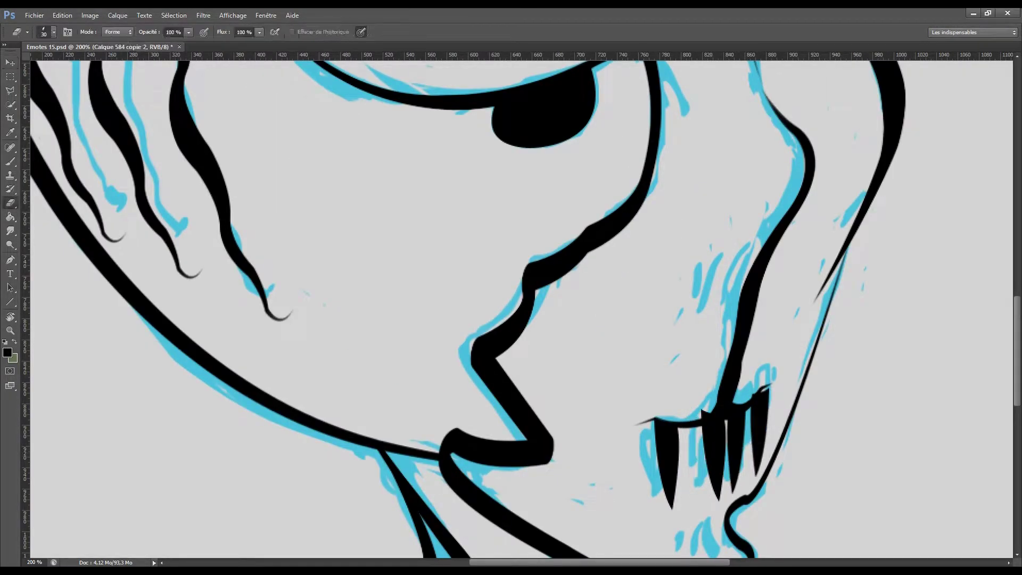
key(ctrl+z)
key(ctrl+z)
key(e)
key(ctrl+minus)
key(ctrl+minus)
Step: Warp the fangs, then liquify them so they follow the jaw's curve
key(ctrl+minus)
key(h)
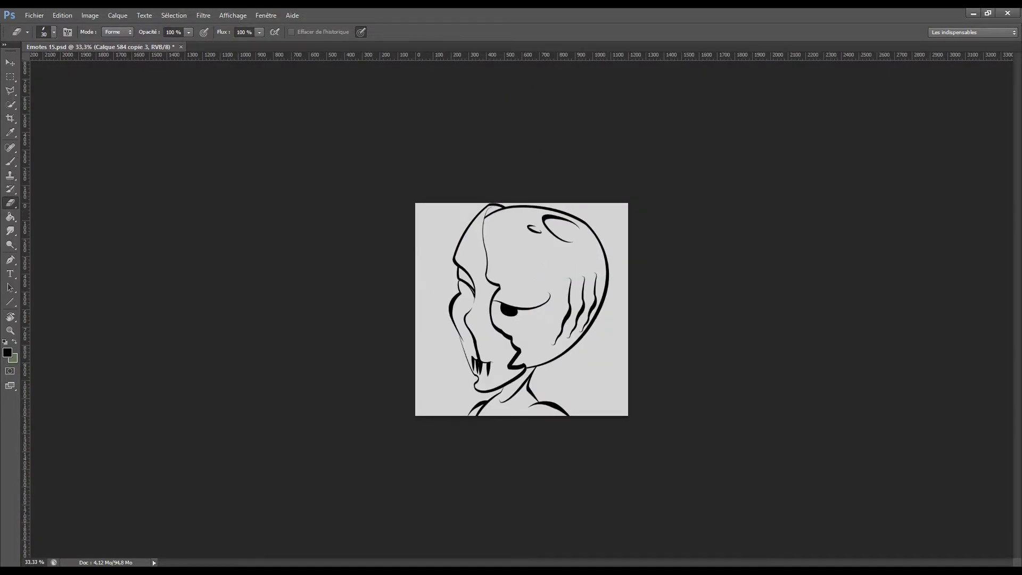
key(ctrl+z)
key(ctrl+plus)
key(ctrl+t)
drag(406, 350, 394, 350)
key(Return)
key(e)
key(h)
key(ctrl+minus)
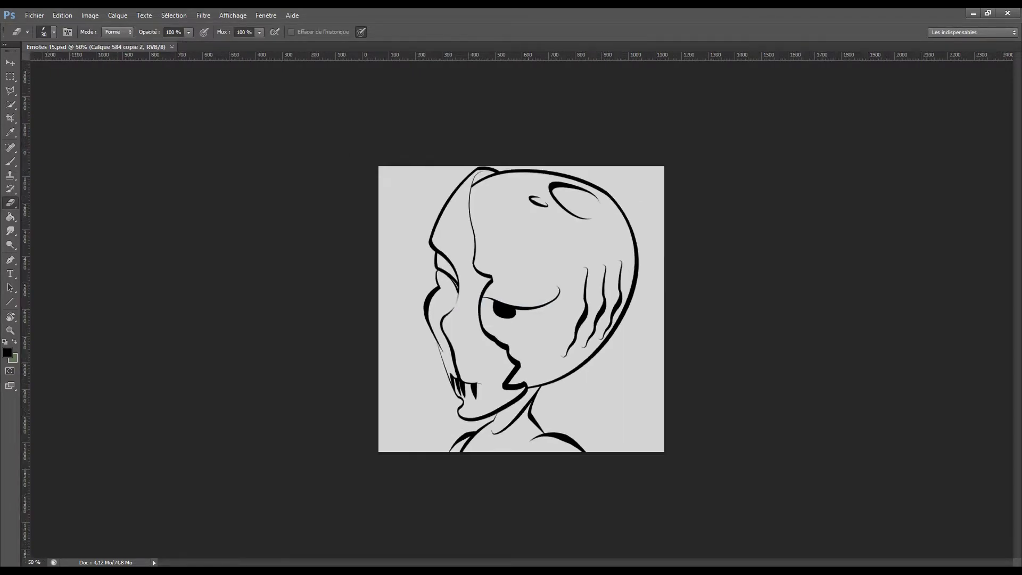
key(ctrl+minus)
key(ctrl+shift+x)
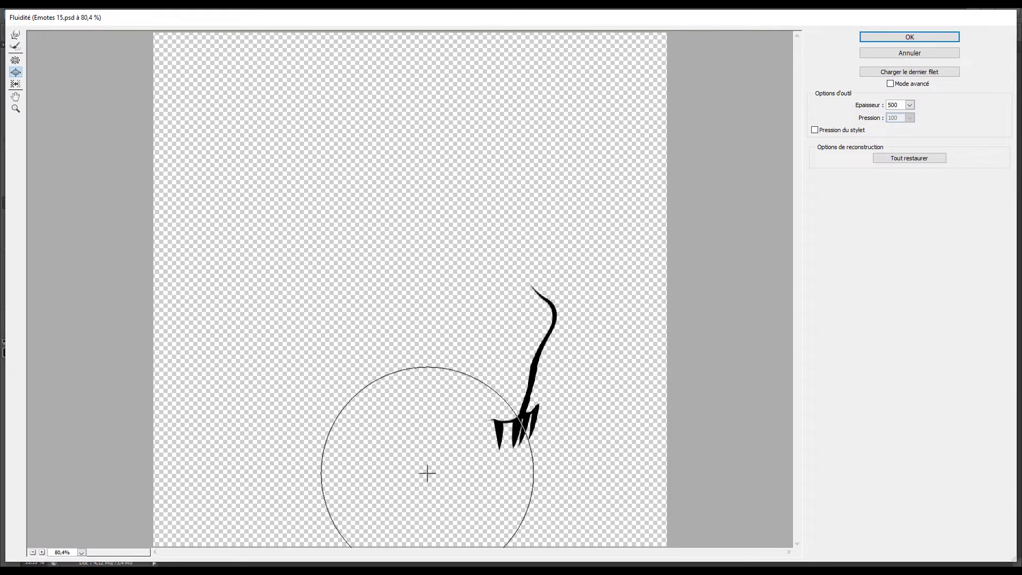
drag(472, 418, 548, 440)
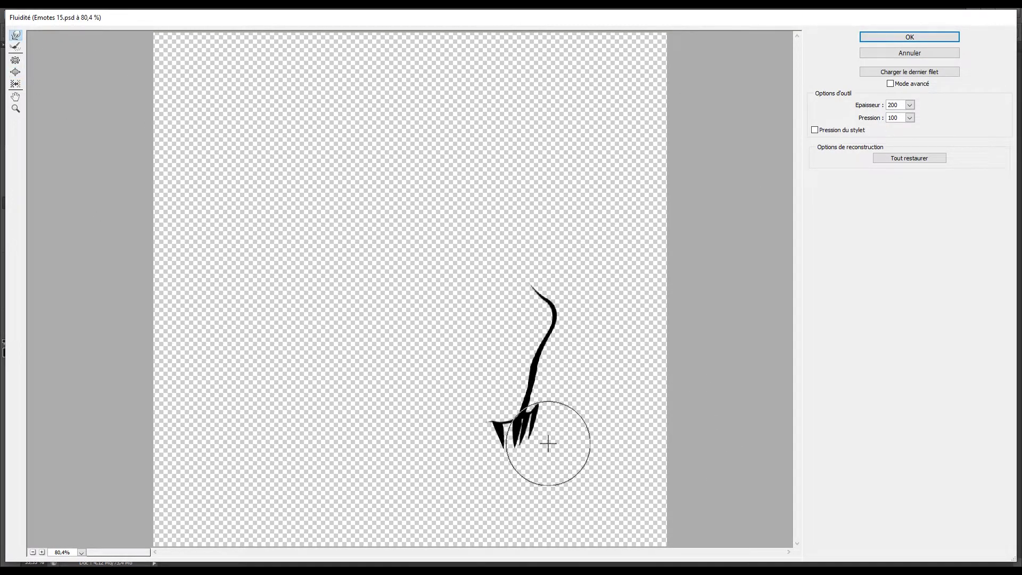
key(Return)
Step: Choose cyan and start a shape layer outlining the skull's top and back
key(v)
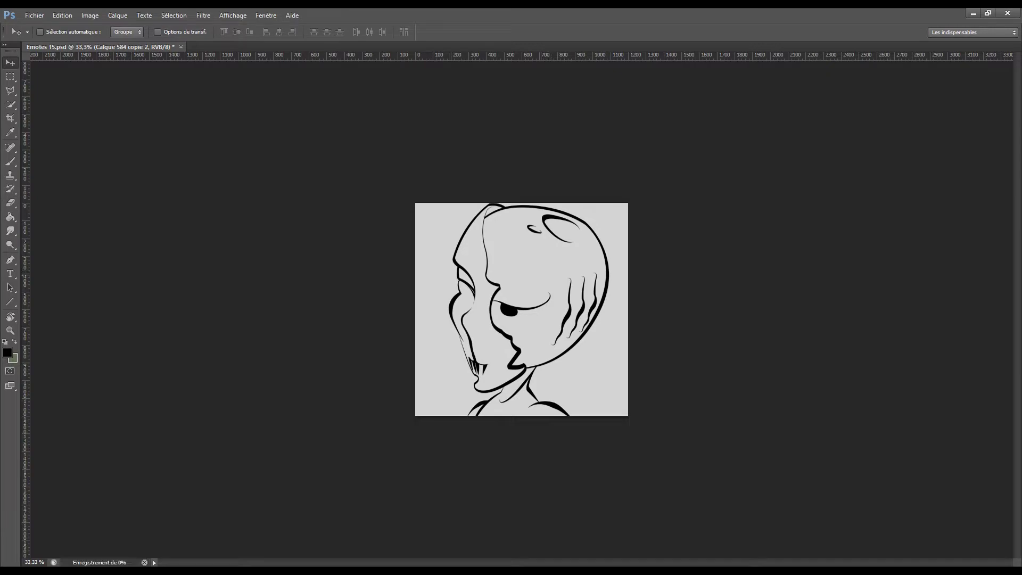
key(p)
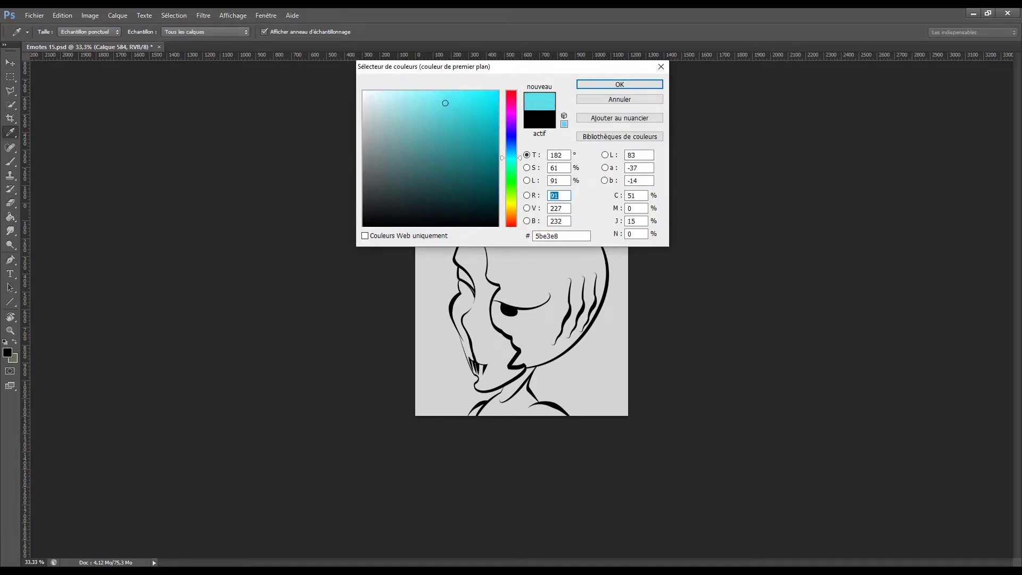
key(Return)
key(ctrl+plus)
key(ctrl+plus)
click(445, 129)
click(536, 104)
click(649, 137)
click(694, 245)
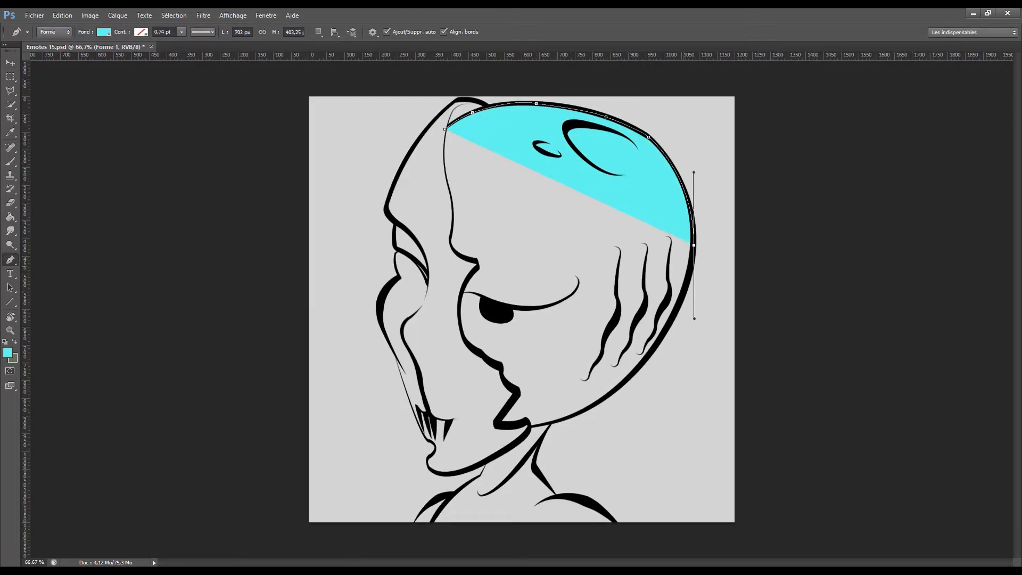
drag(647, 356, 685, 317)
Step: Continue the cyan shape down the neck and along the canvas bottom, then close it
click(551, 423)
click(534, 467)
click(557, 495)
click(619, 531)
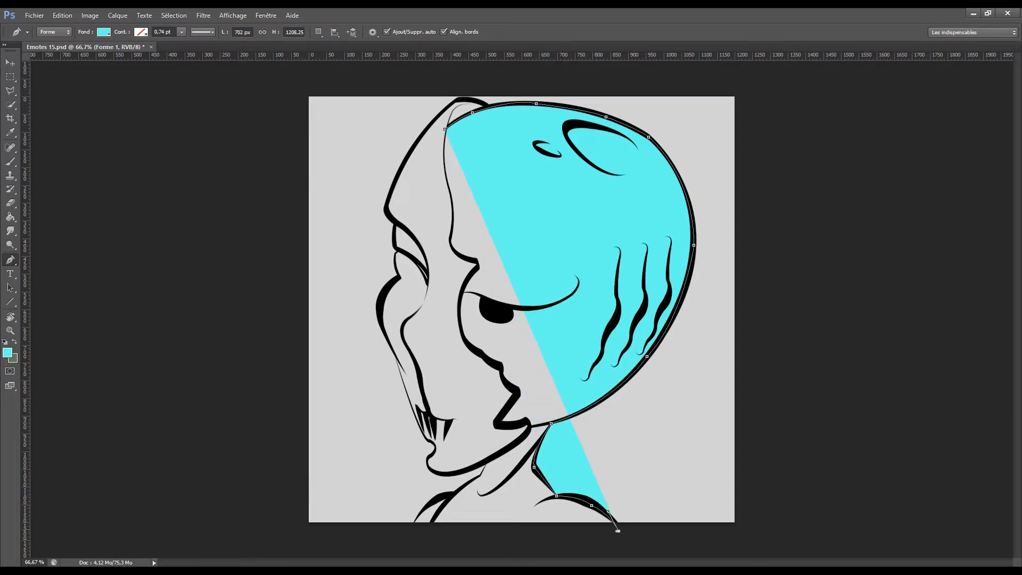
click(413, 527)
drag(439, 498, 466, 482)
click(485, 457)
click(445, 129)
key(Return)
Step: Pick red and trace a shape along the face profile down past the teeth
key(i)
click(7, 352)
key(Return)
key(p)
click(485, 105)
click(457, 101)
drag(386, 209, 366, 287)
key(ctrl+plus)
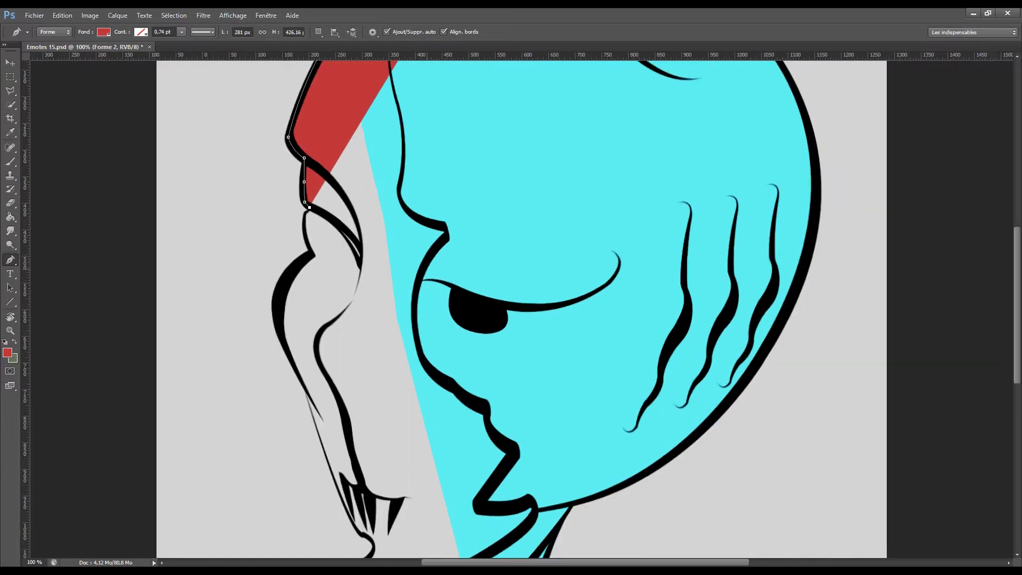
key(ctrl+plus)
drag(509, 262, 569, 357)
scroll(569, 358, down, 2)
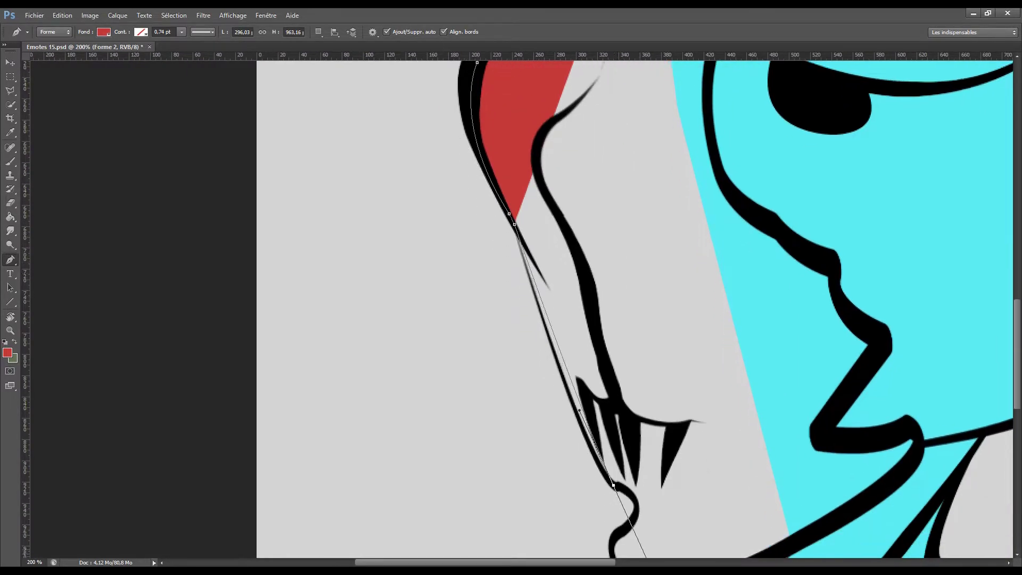
drag(615, 470, 634, 465)
scroll(634, 465, down, 3)
scroll(633, 465, right, 3)
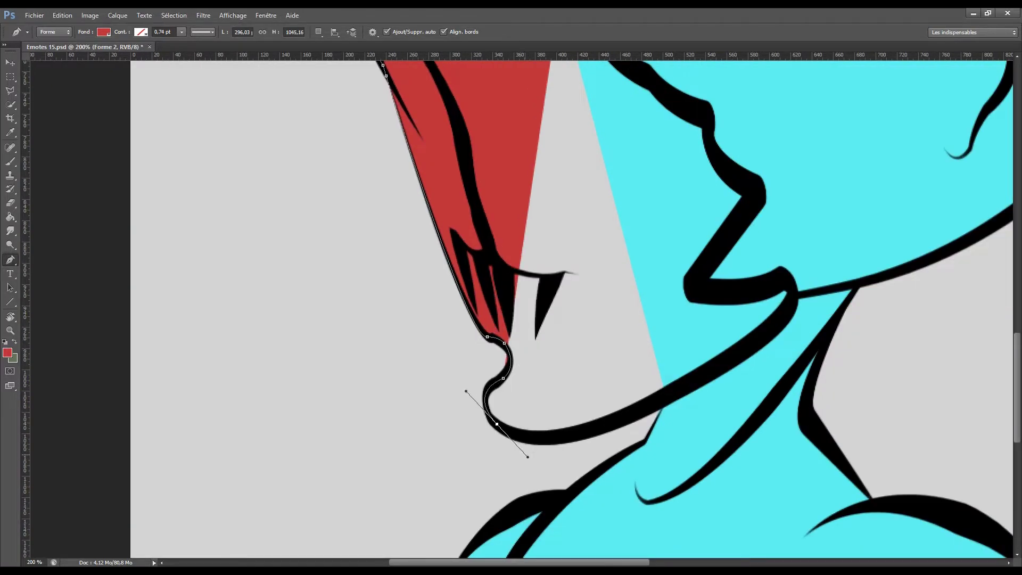
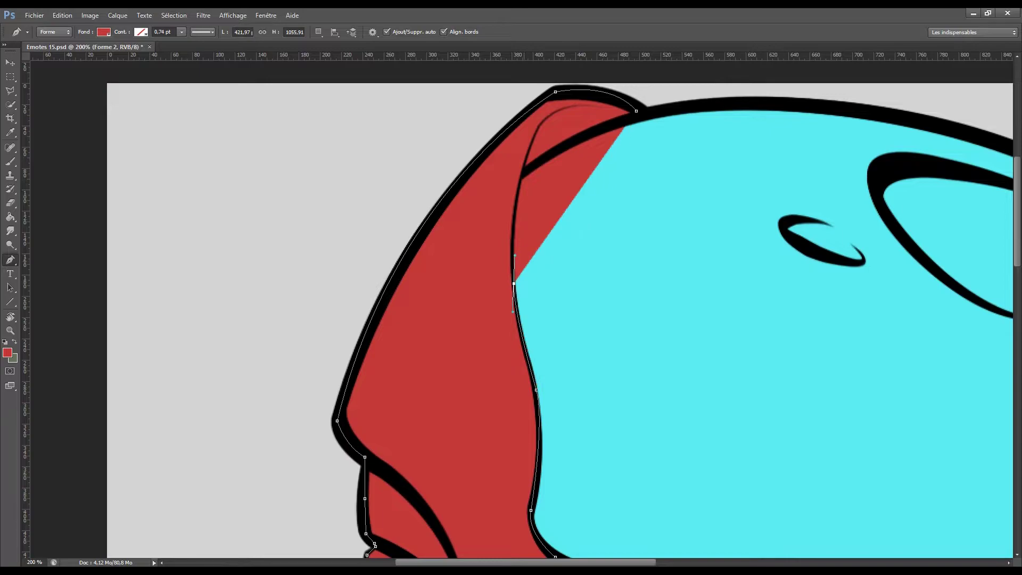
Step: Fill two oval selections on the face with blue spots and shift them up and right
key(Return)
key(ctrl+minus)
key(ctrl+minus)
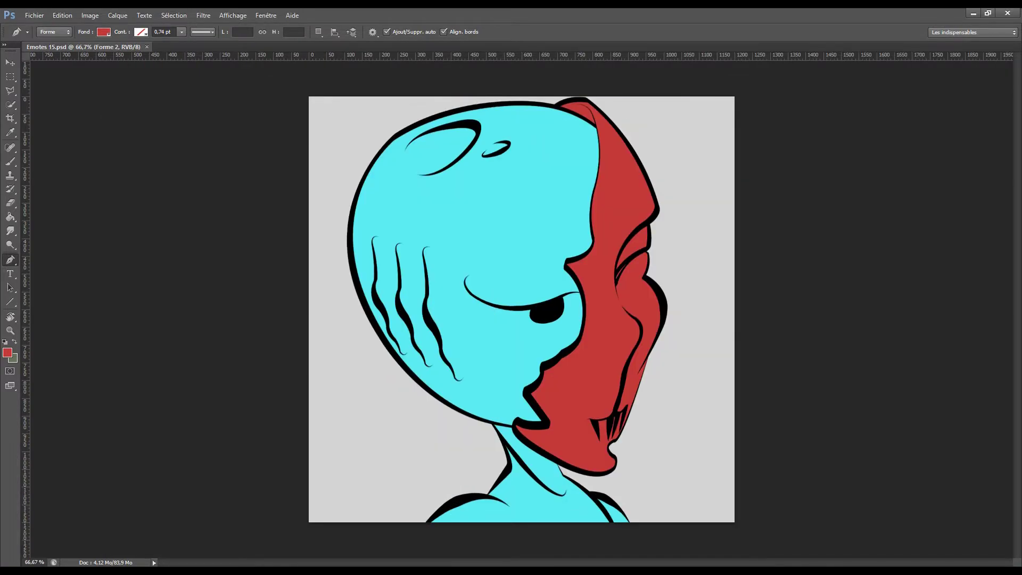
key(m)
drag(416, 242, 441, 281)
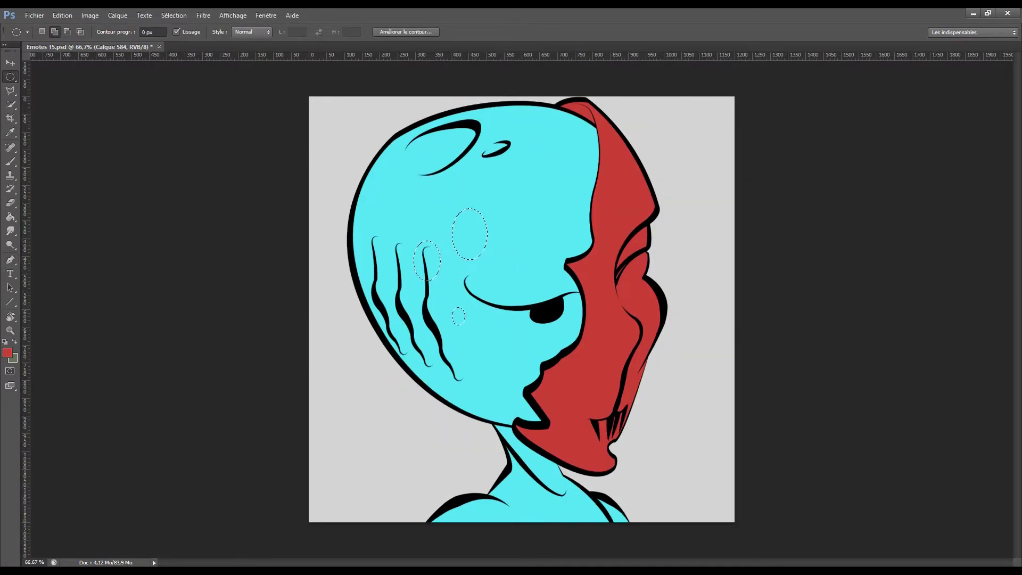
drag(452, 208, 487, 260)
click(7, 352)
key(Return)
key(g)
key(alt+BackSpace)
key(ctrl+d)
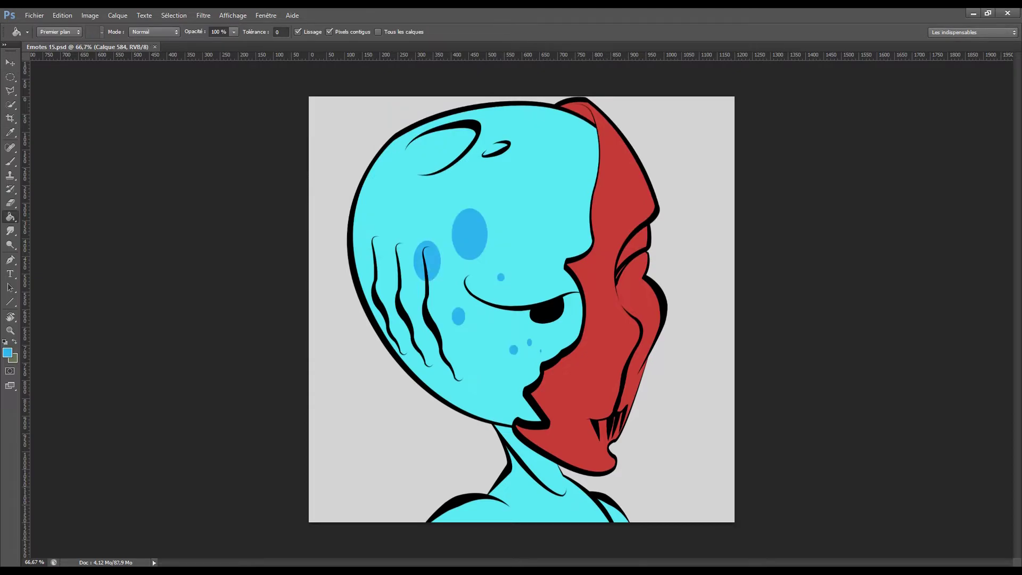
right_click(10, 217)
click(48, 214)
drag(521, 308, 599, 238)
Step: Drag radial gradients on the Teinte/Saturation 3 mask to darken the face edges around a lighter centre
key(d)
key(x)
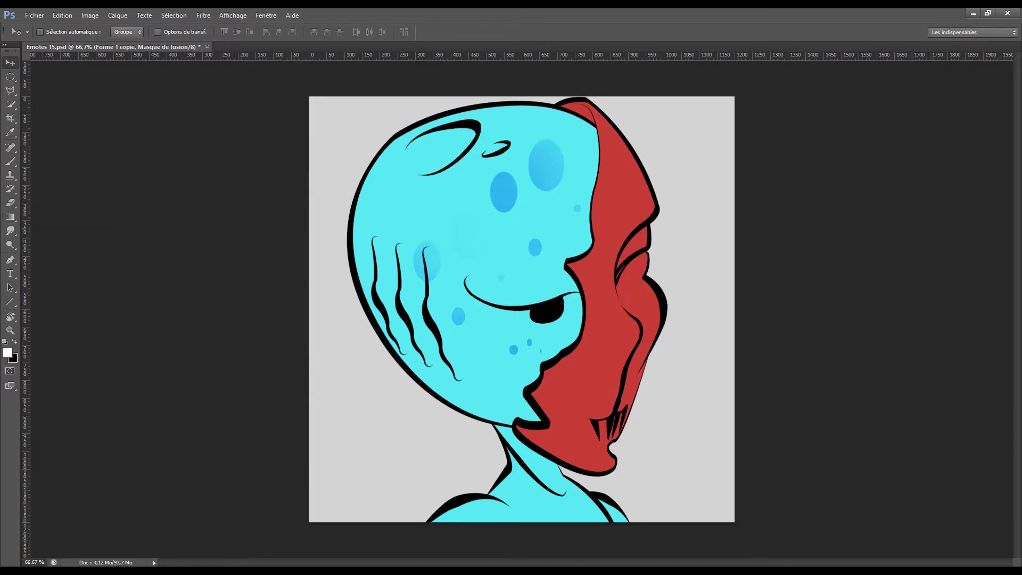
key(g)
key(alt+[)
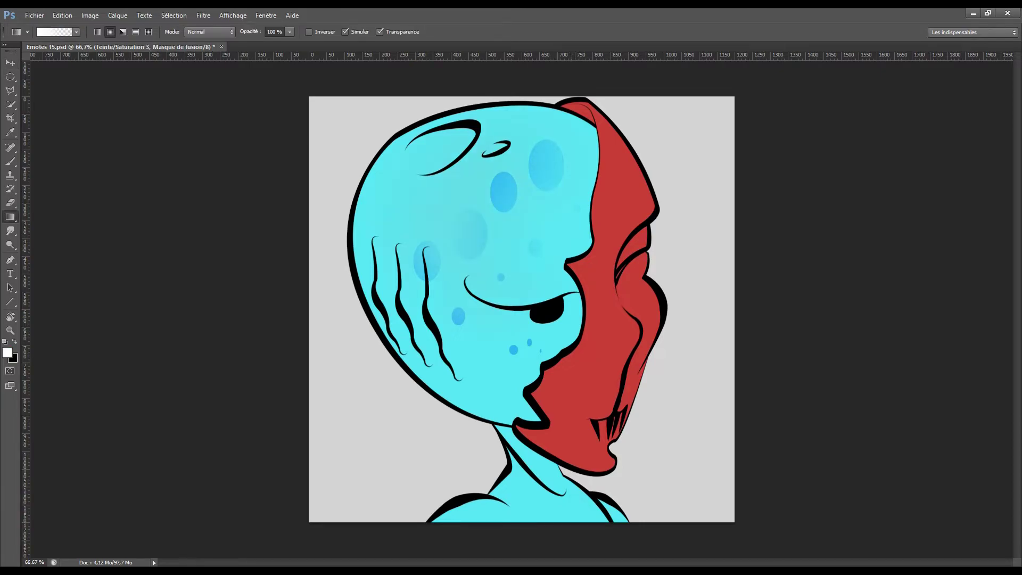
drag(466, 224, 575, 128)
key(x)
drag(533, 229, 315, 222)
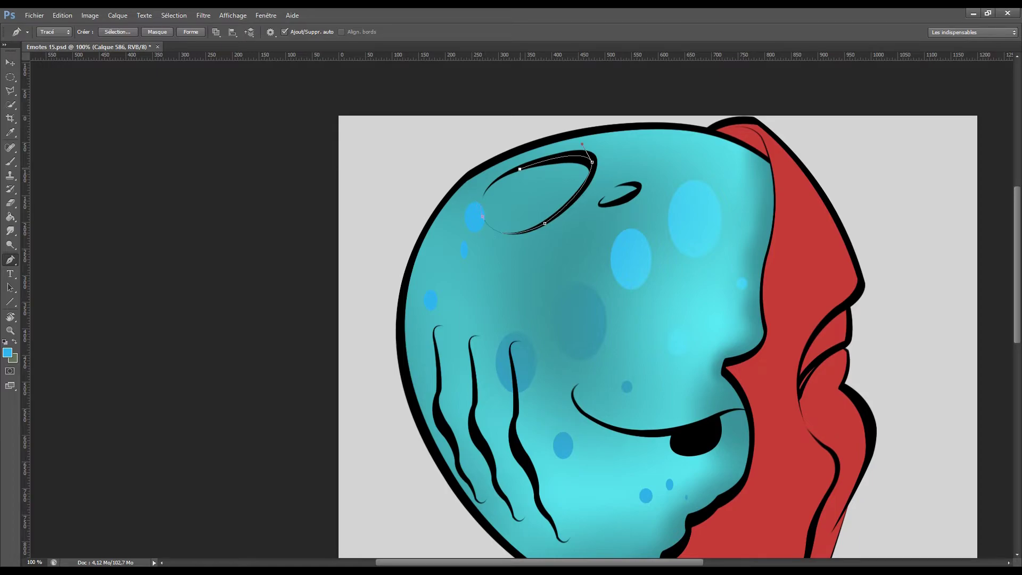
Step: Turn the forehead path into a selection and add a light cyan gradient highlight
right_click(525, 209)
click(549, 258)
key(Return)
key(Return)
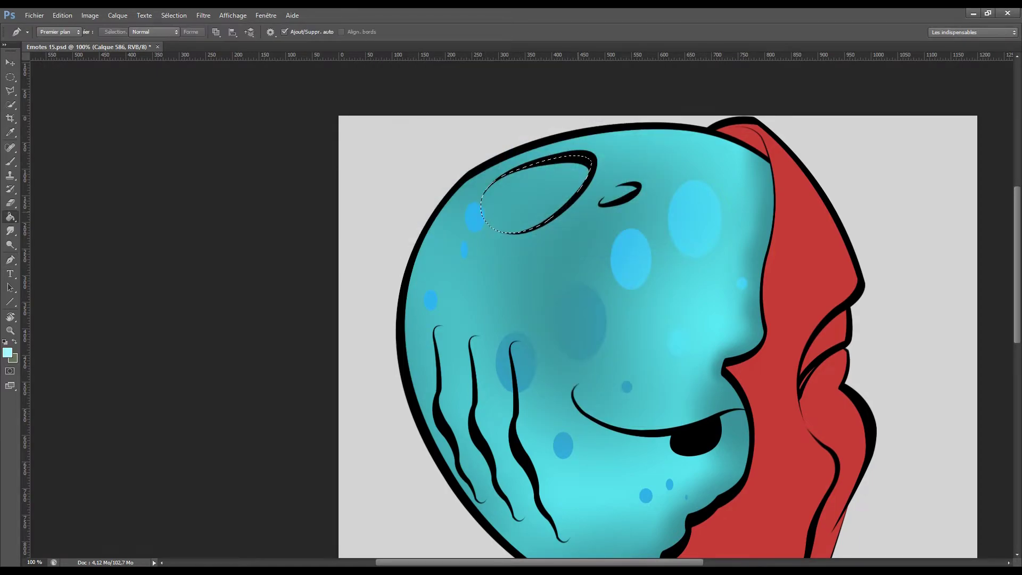
key(g)
key(ctrl+minus)
drag(469, 131, 426, 170)
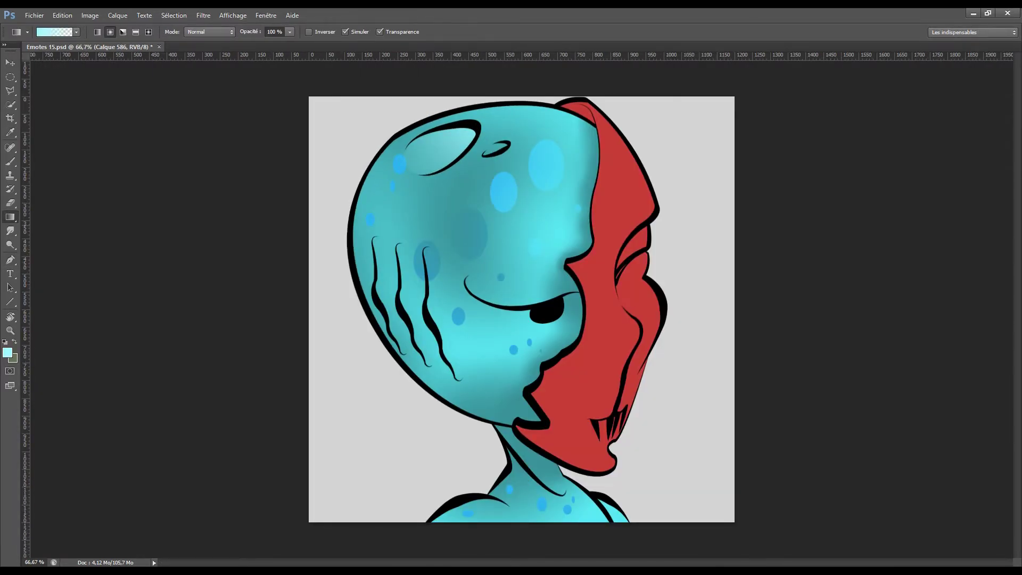
Step: Start a curved eyebrow path, then delete it
key(p)
drag(499, 152, 508, 143)
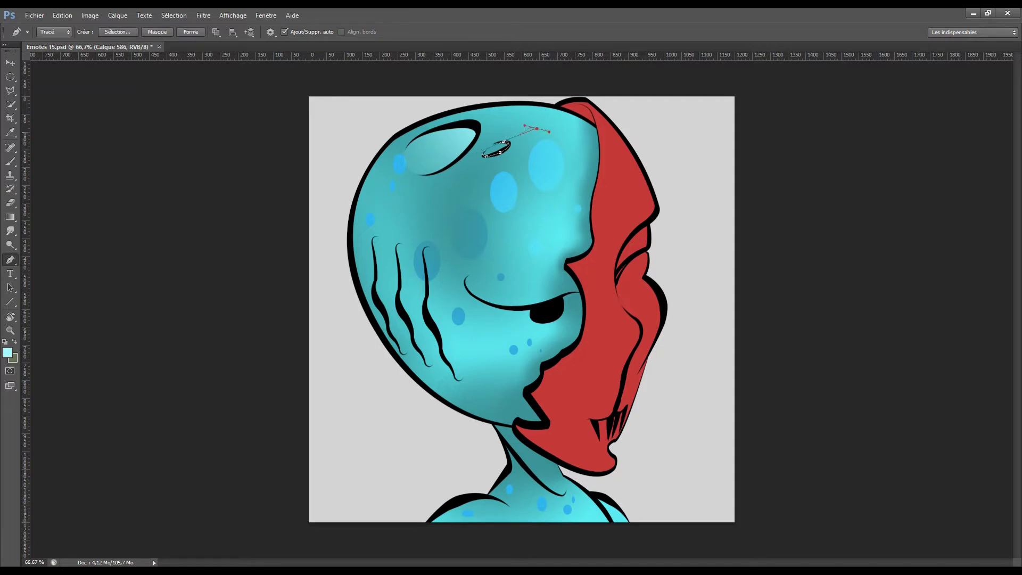
right_click(521, 158)
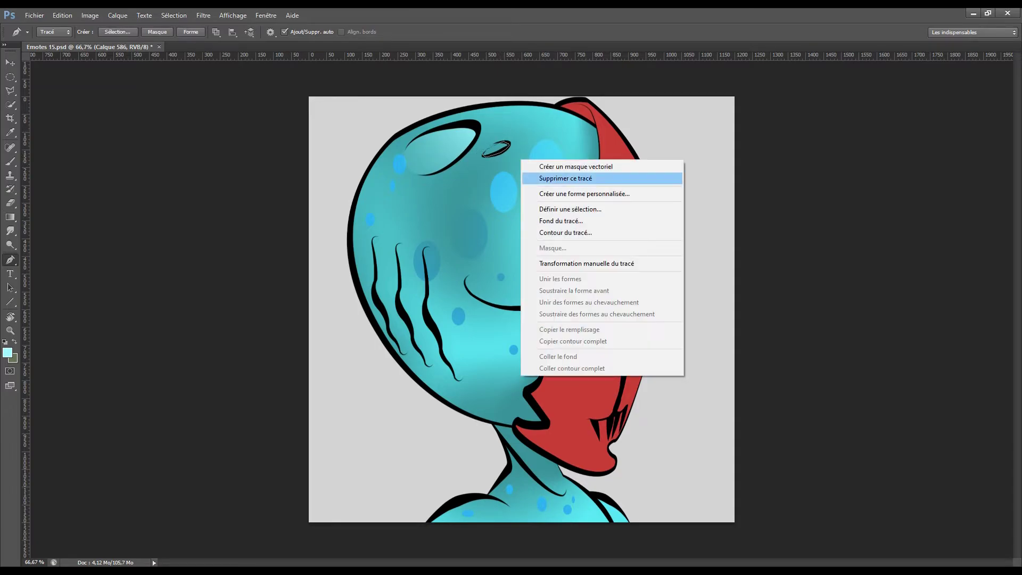
click(554, 176)
key(g)
Step: Pen a curved highlight path along the head's rim and stroke it with the brush
key(p)
click(458, 512)
drag(486, 495, 526, 527)
key(b)
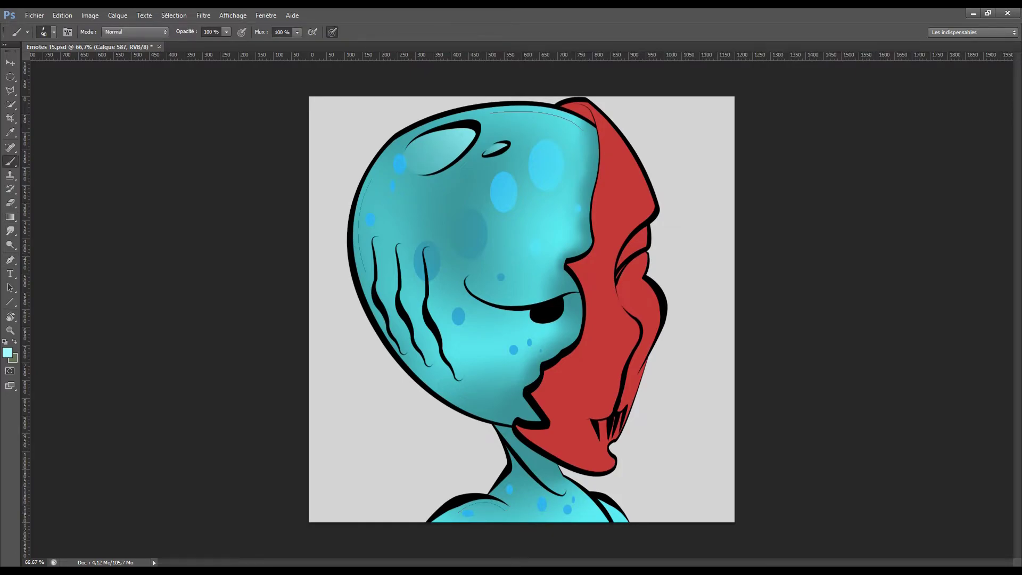
key(p)
right_click(494, 202)
click(527, 298)
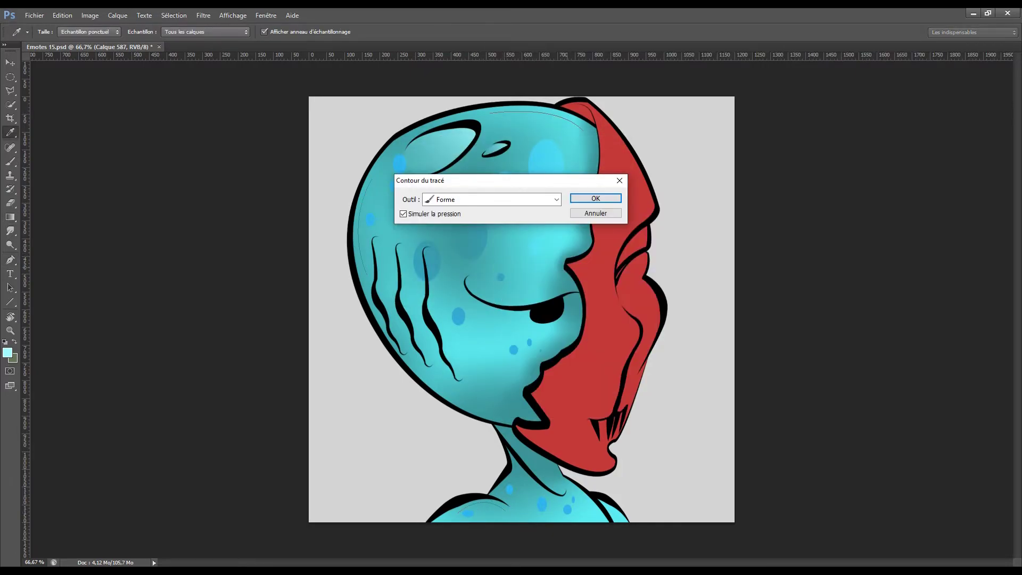
key(Return)
Step: Soften the rim highlight stroke with Flou gaussien, then add a new layer
click(203, 14)
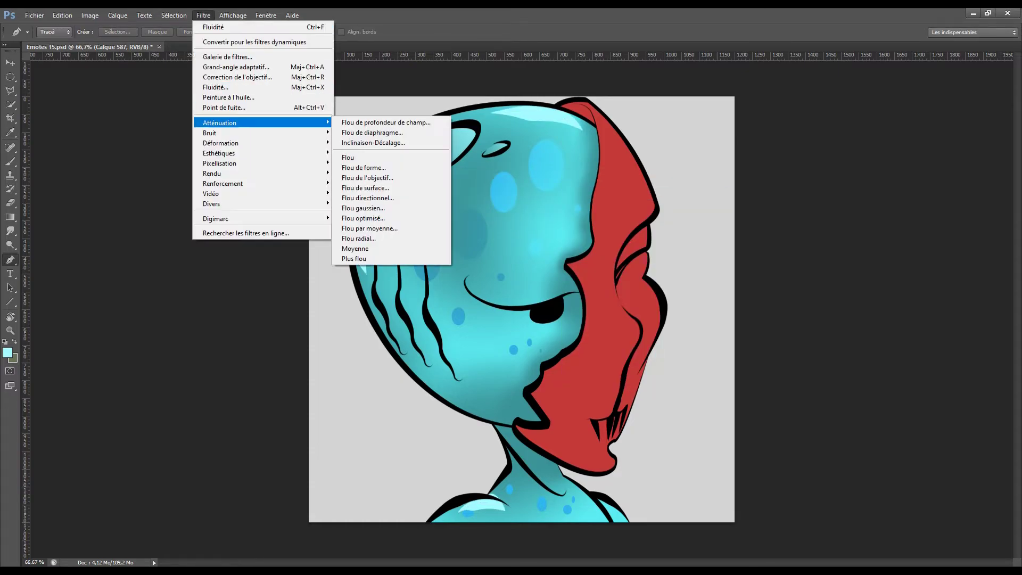
click(426, 217)
key(Return)
key(p)
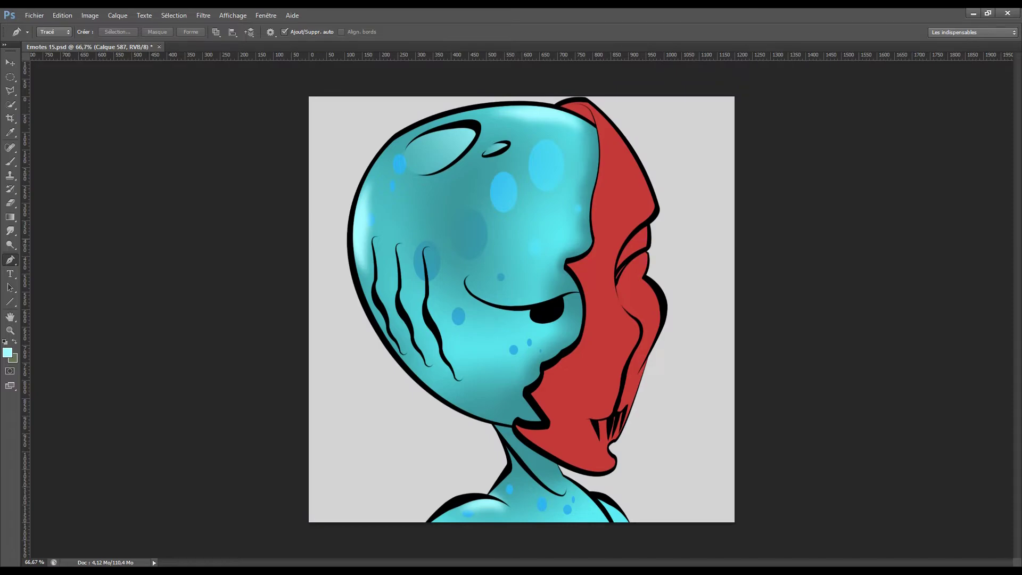
key(ctrl+shift+alt+n)
key(l)
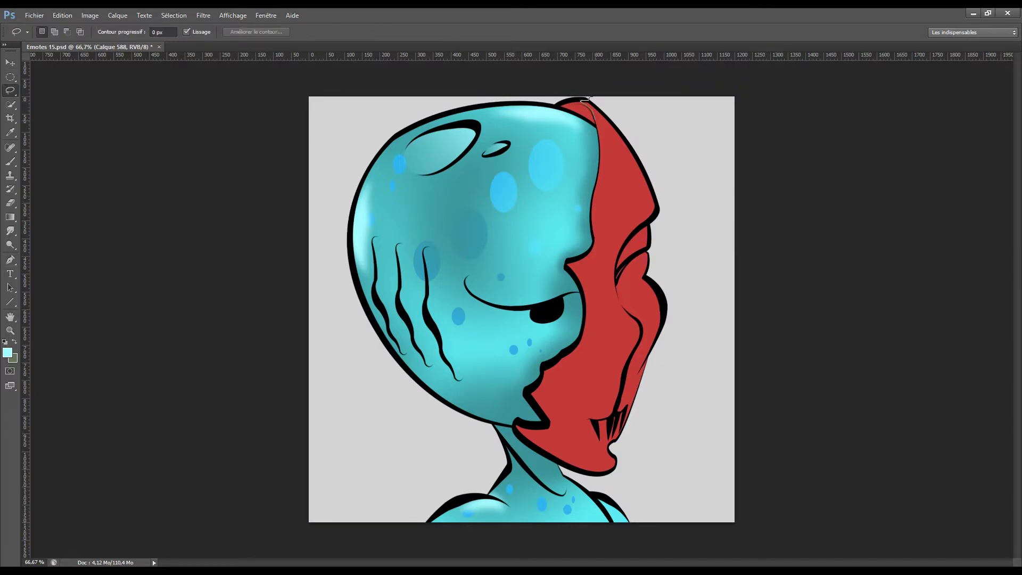
Step: Lasso-select the top, lips, lower edge and chin areas of the red mask
drag(586, 99, 589, 101)
drag(637, 336, 698, 292)
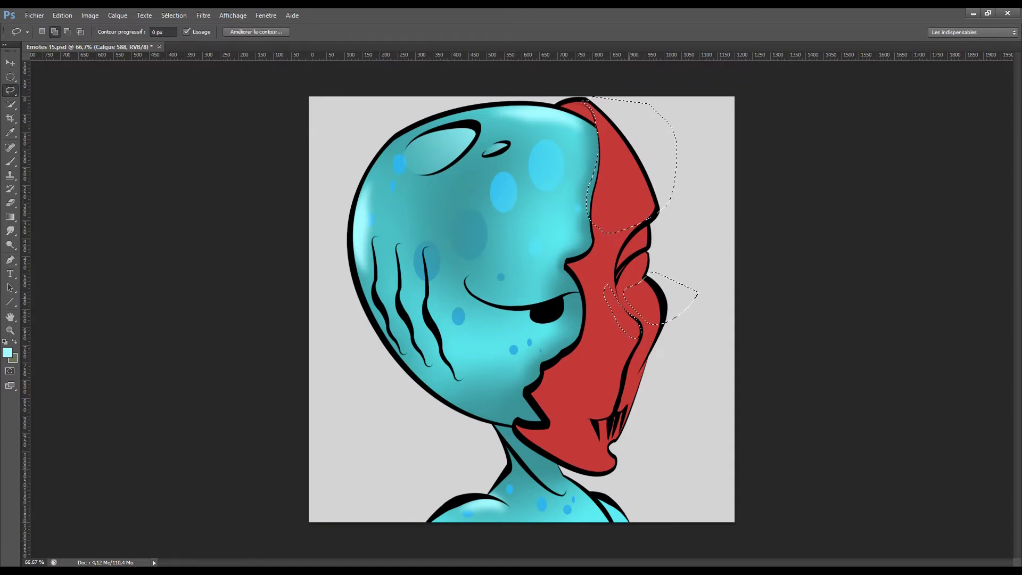
drag(636, 229, 663, 248)
drag(591, 320, 581, 344)
drag(599, 453, 626, 464)
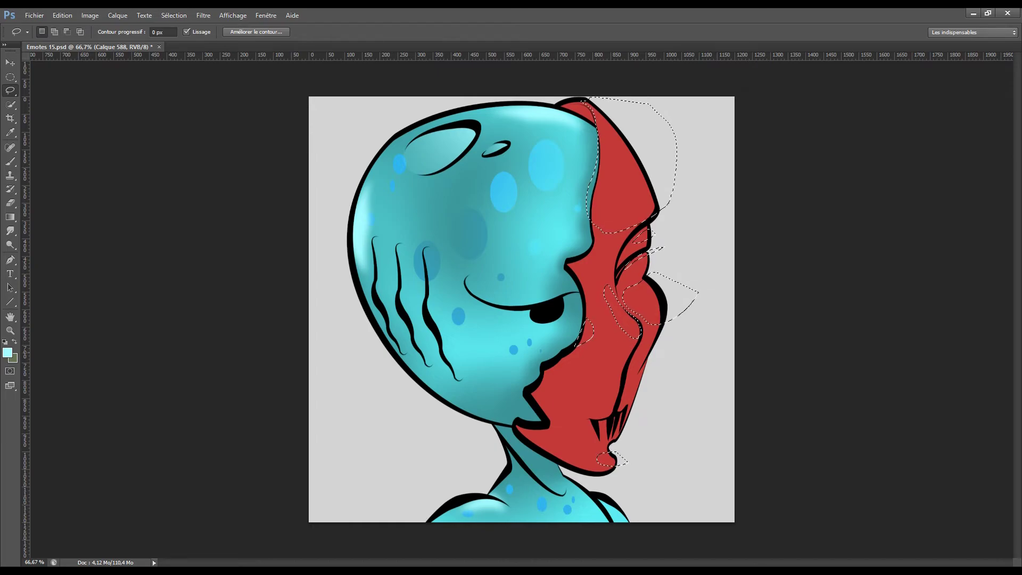
Step: Lighten the top of the red mask with salmon gradient highlights and flip the canvas to check
click(7, 352)
click(453, 96)
click(661, 82)
key(g)
drag(591, 208, 565, 255)
drag(579, 306, 587, 317)
key(h)
key(h)
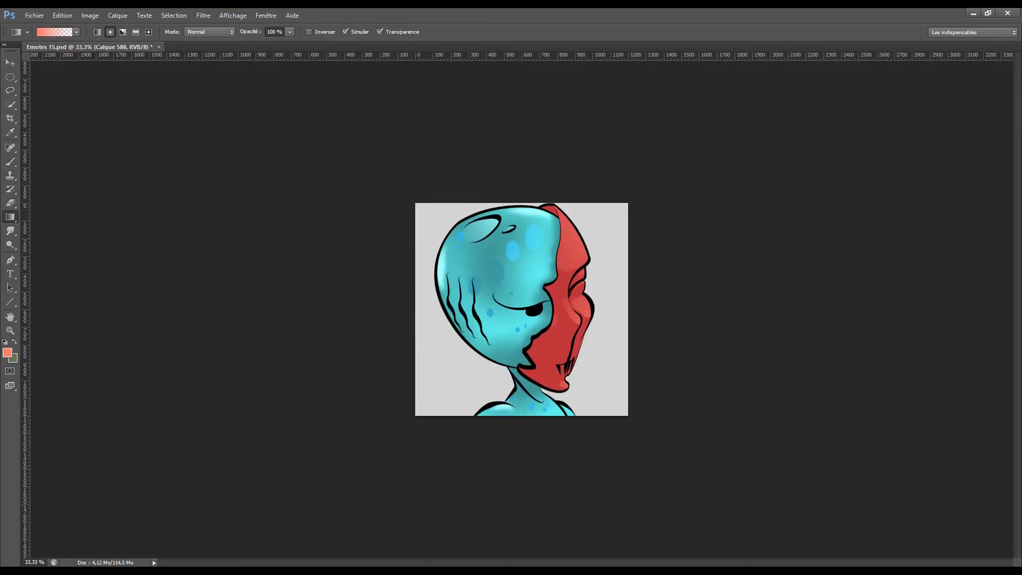
Step: Pick a dark red shadow colour and lasso a small mask area for shading
click(8, 353)
click(474, 123)
click(605, 82)
key(ctrl+plus)
key(l)
drag(601, 255, 557, 276)
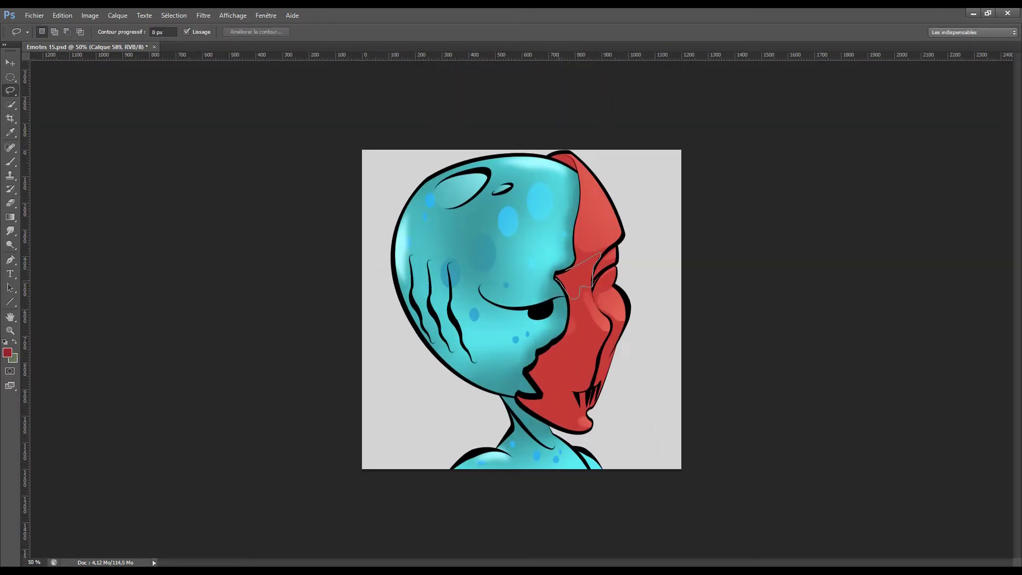
key(g)
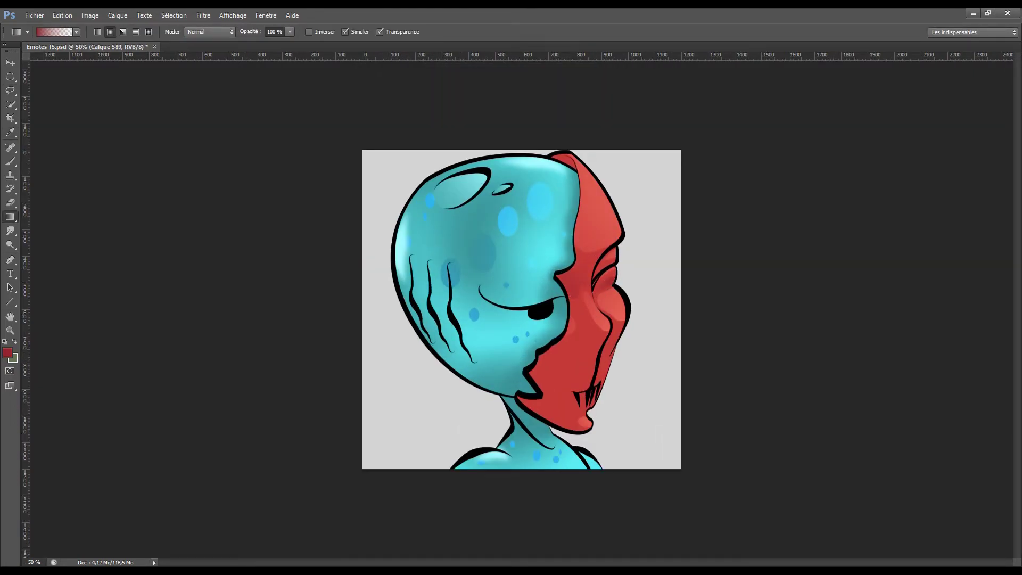
Step: Select the teeth along the jaw, darken the lower jaw on a new layer, and flip to check
key(l)
drag(606, 336, 604, 339)
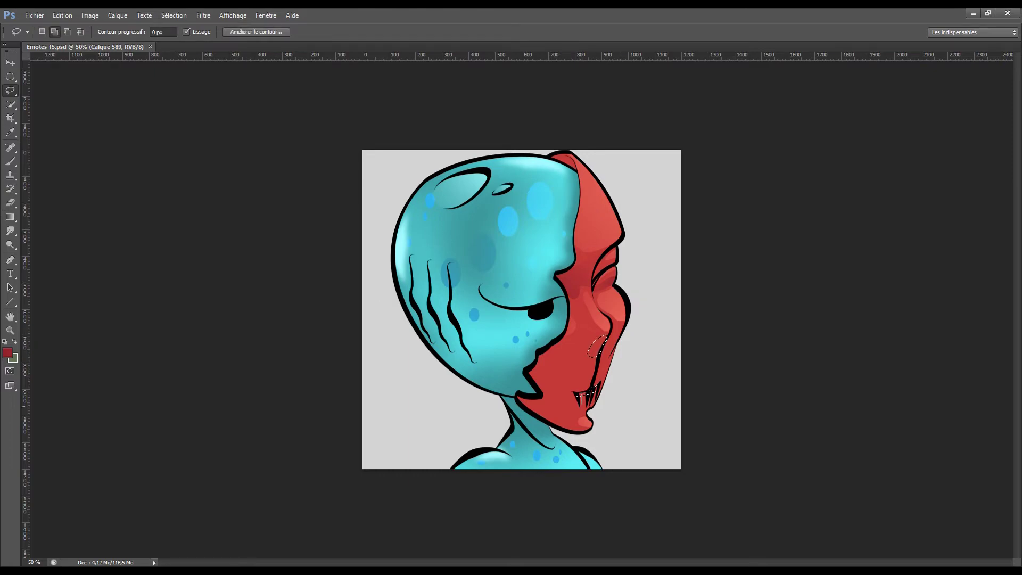
drag(581, 396, 591, 409)
key(g)
key(ctrl+d)
key(ctrl+shift+alt+n)
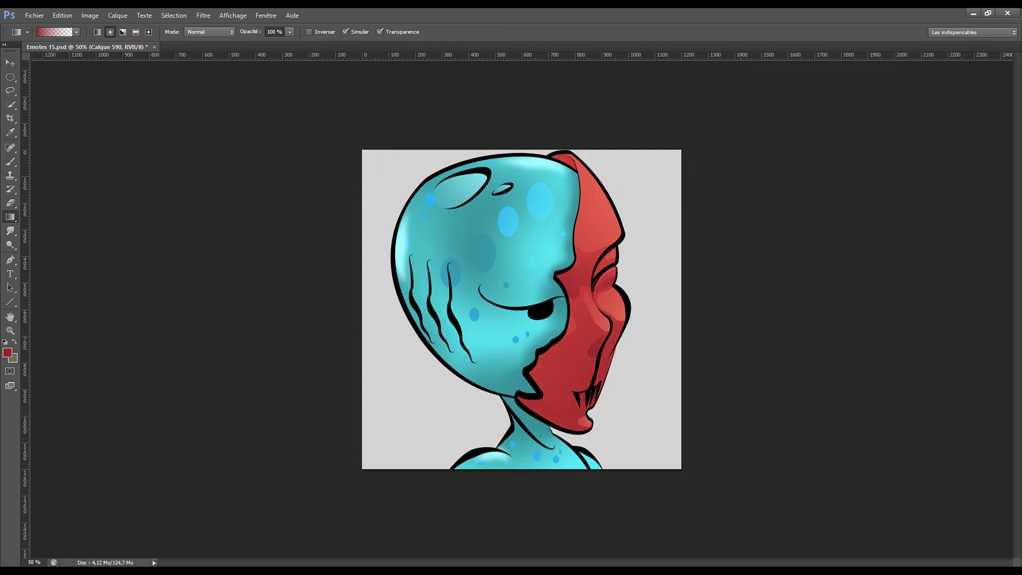
key(ctrl+shift+h)
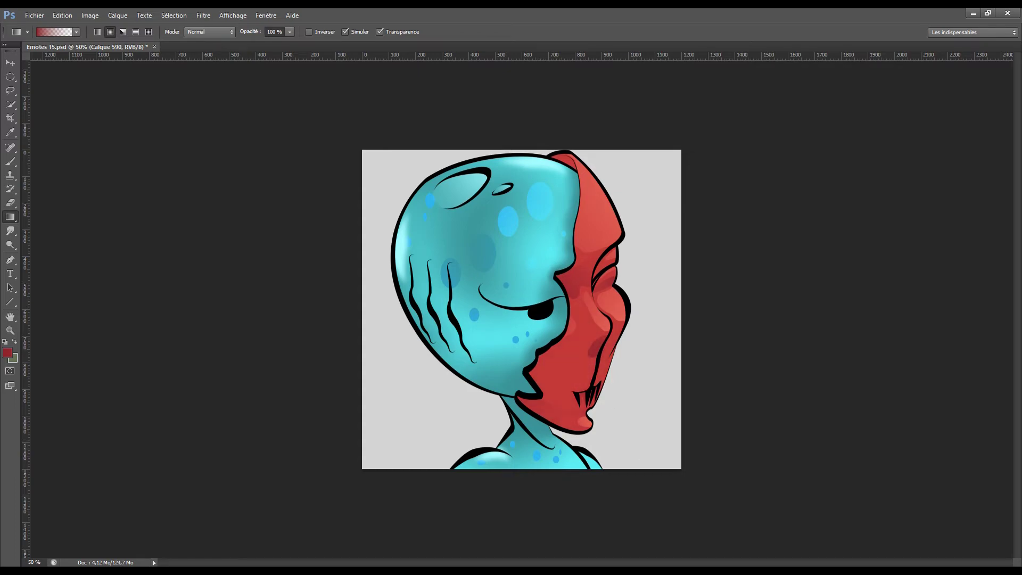
key(ctrl+minus)
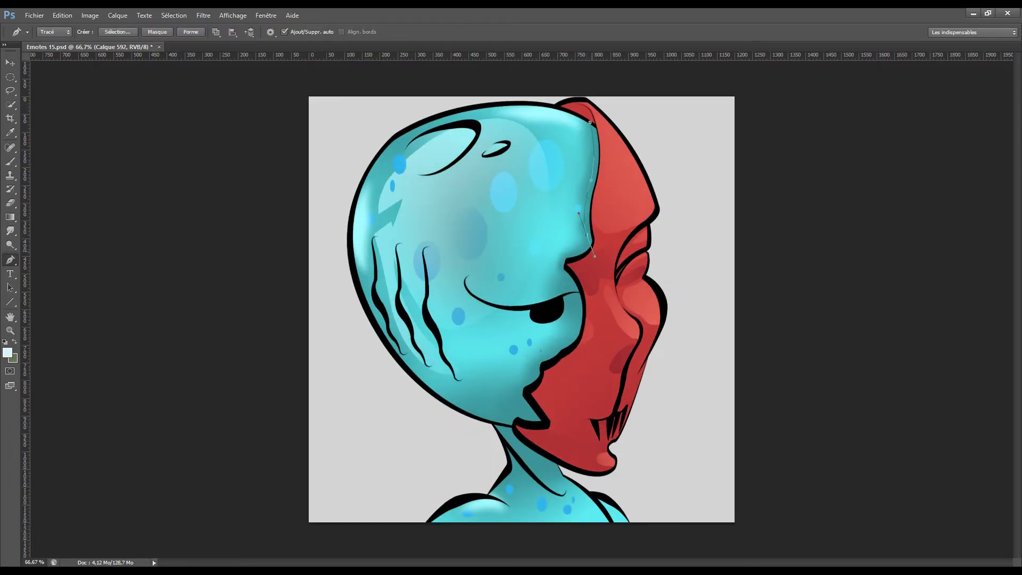
Step: Draw a three-point curved path below the eye and convert it to a selection
drag(559, 267, 559, 279)
drag(499, 307, 534, 318)
drag(609, 304, 535, 339)
right_click(612, 243)
click(634, 259)
key(ctrl+minus)
key(ctrl+minus)
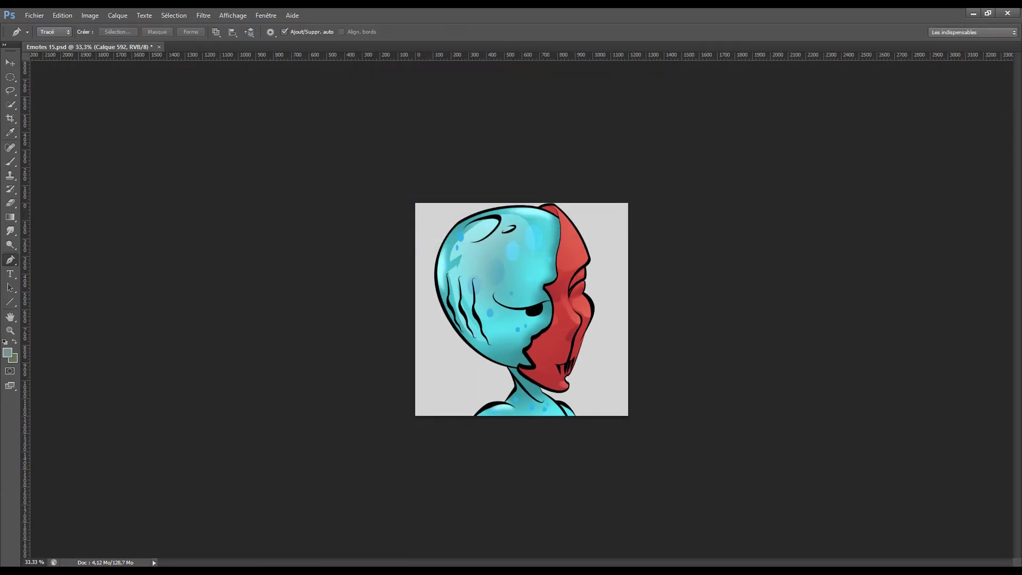
Step: Fill a teal cast shadow with the gradient, flip the canvas, and add a layer for the eye highlight
key(g)
key(ctrl+shift+h)
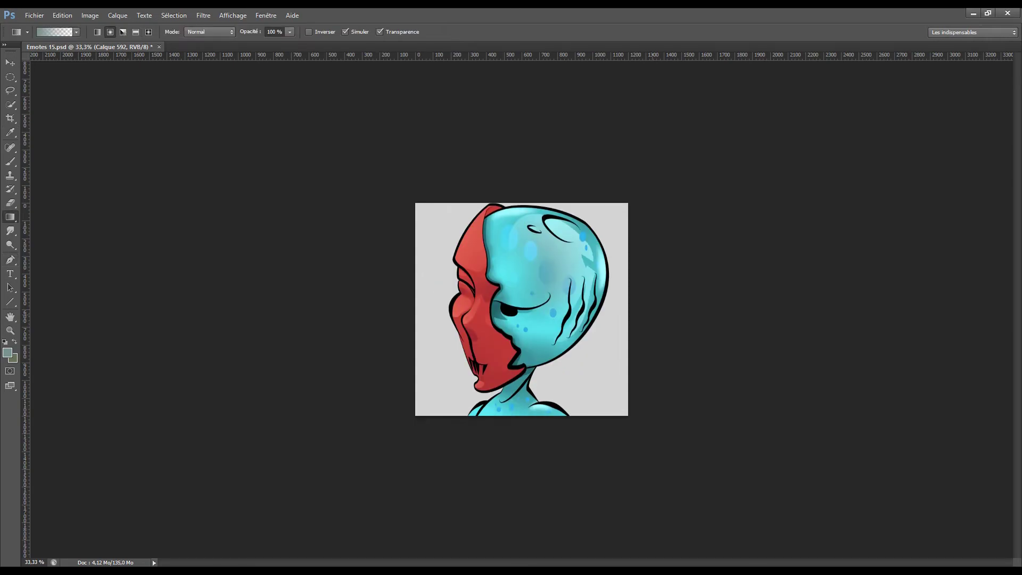
key(ctrl+plus)
key(alt+bracketleft)
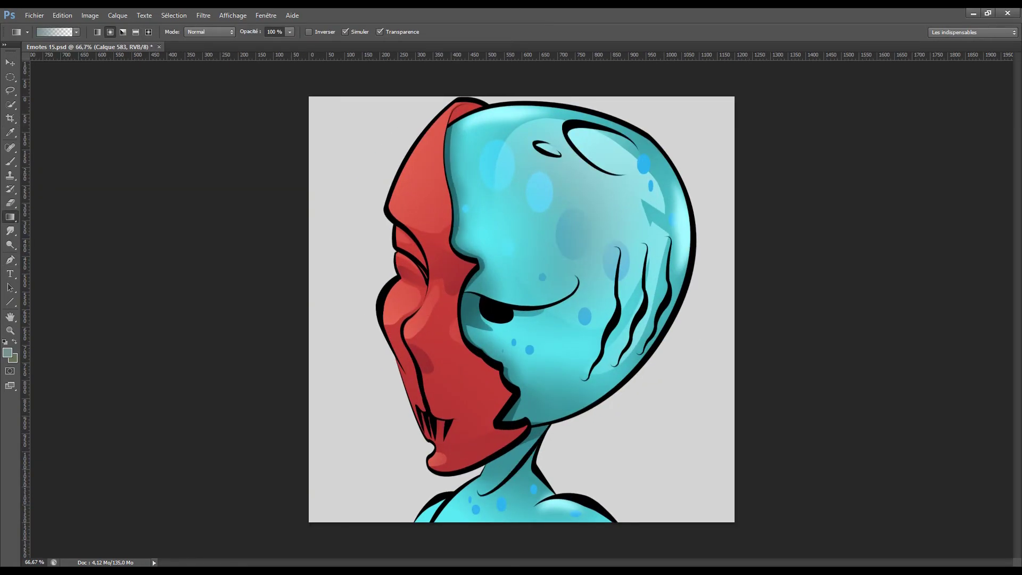
key(alt+bracketright)
key(p)
key(ctrl+plus)
key(ctrl+plus)
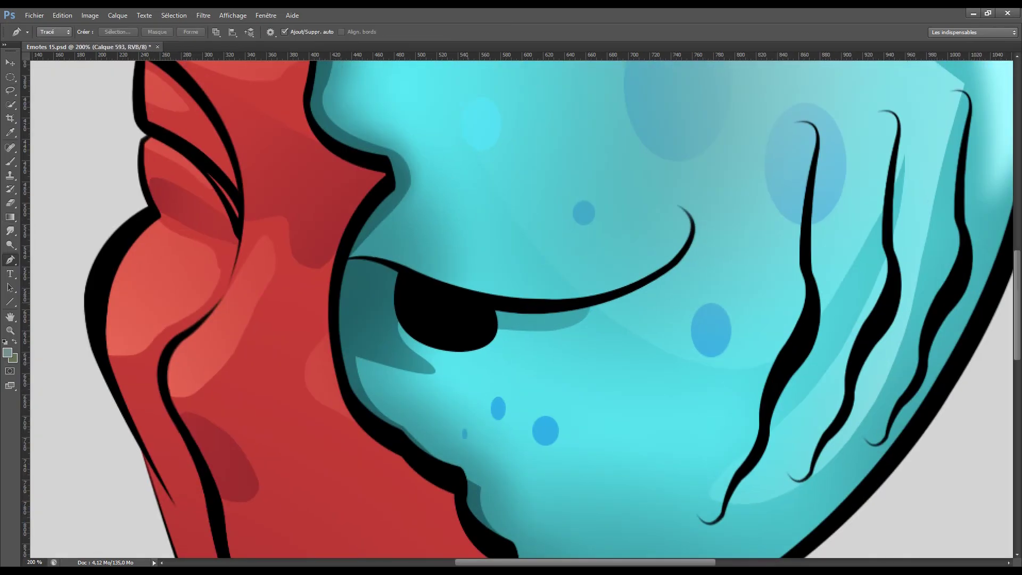
Step: Pen a crescent path along the eye's lower curve and convert it to a selection
click(474, 299)
click(415, 280)
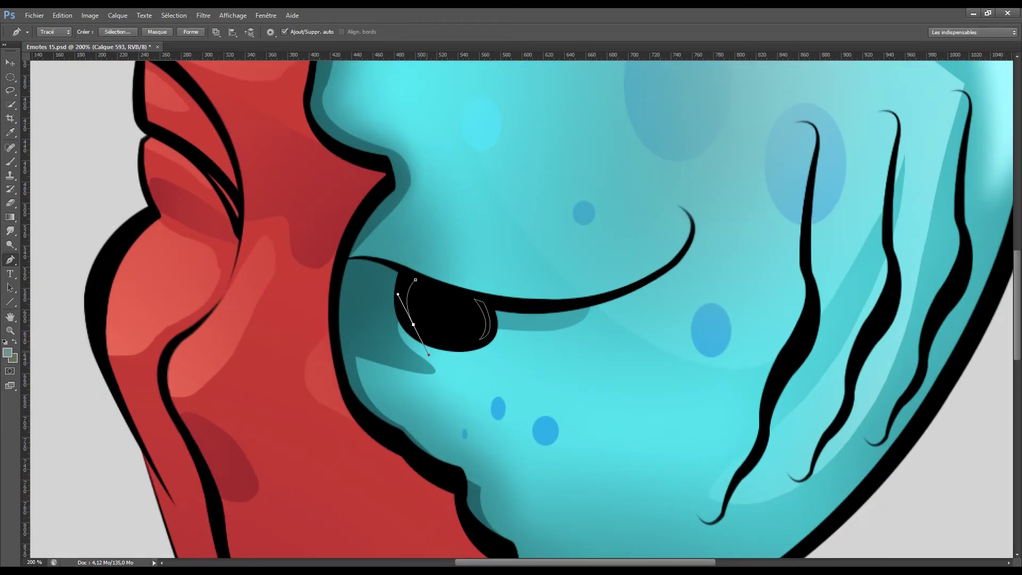
click(414, 324)
drag(408, 276, 423, 243)
right_click(484, 316)
click(549, 377)
key(ctrl+minus)
key(ctrl+minus)
Step: Fill the crescent with a white gradient highlight, trying and cancelling a resize
key(g)
click(8, 352)
click(645, 79)
drag(498, 301, 503, 311)
key(v)
key(ctrl+t)
key(Return)
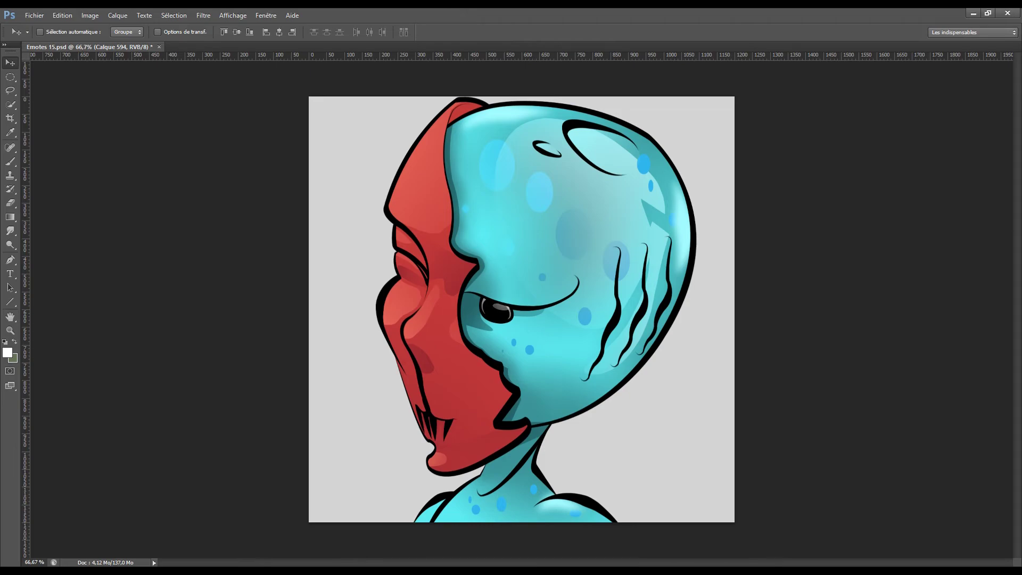
Step: Nudge the eye highlight slightly to the right
key(ctrl+plus)
key(m)
key(g)
mouse_move(482, 334)
mouse_down()
mouse_move(482, 316)
mouse_move(539, 325)
mouse_up()
key(v)
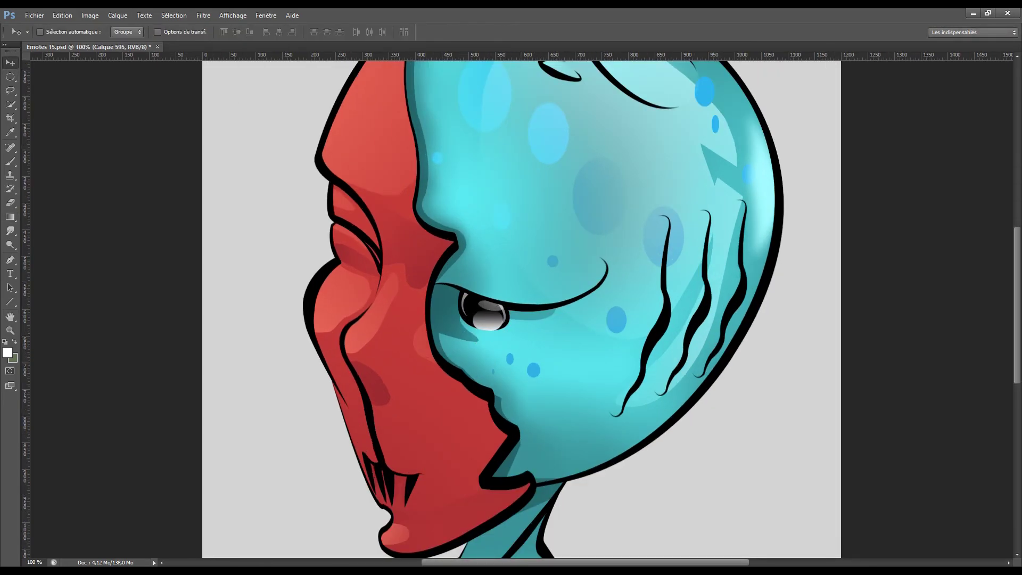
Step: Mask the highlight layer and paint out the excess highlight with the brush
key(b)
drag(475, 326, 502, 318)
key(x)
key(ctrl+2)
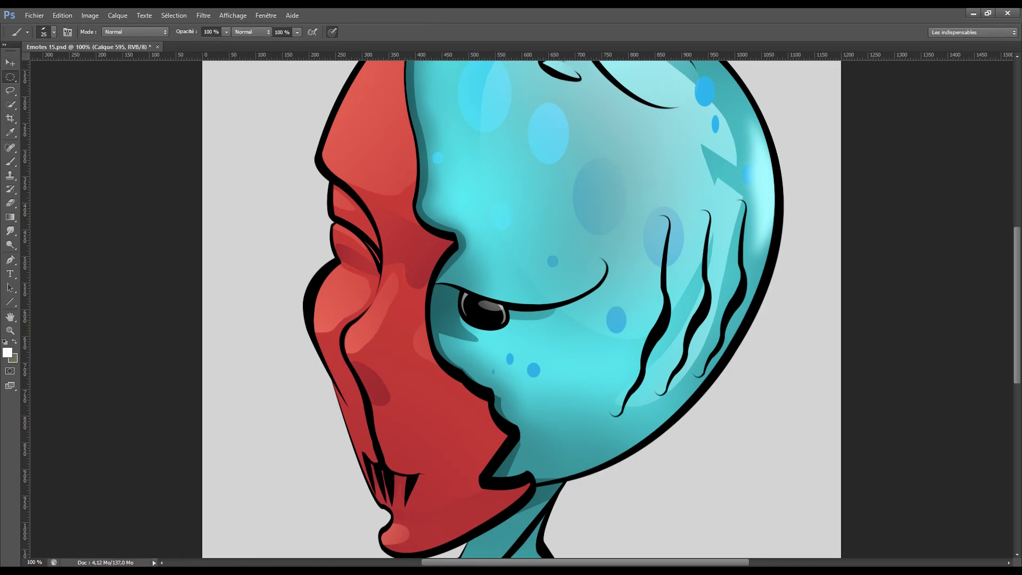
key(v)
key(ctrl+minus)
key(ctrl+minus)
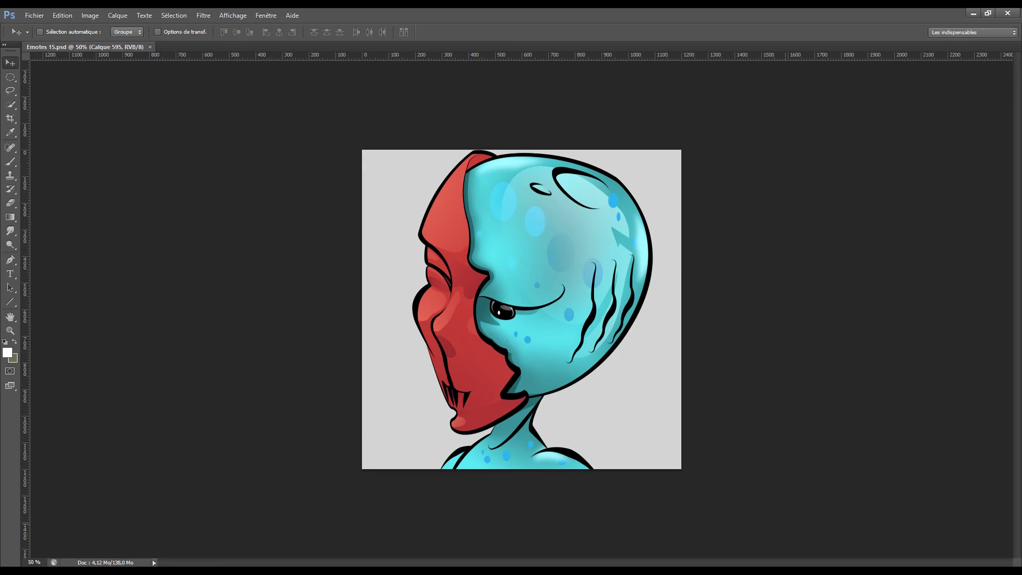
Step: Flip the canvas back, set a dark grey foreground, and mask a new layer with the Brush ready
key(ctrl+shift+h)
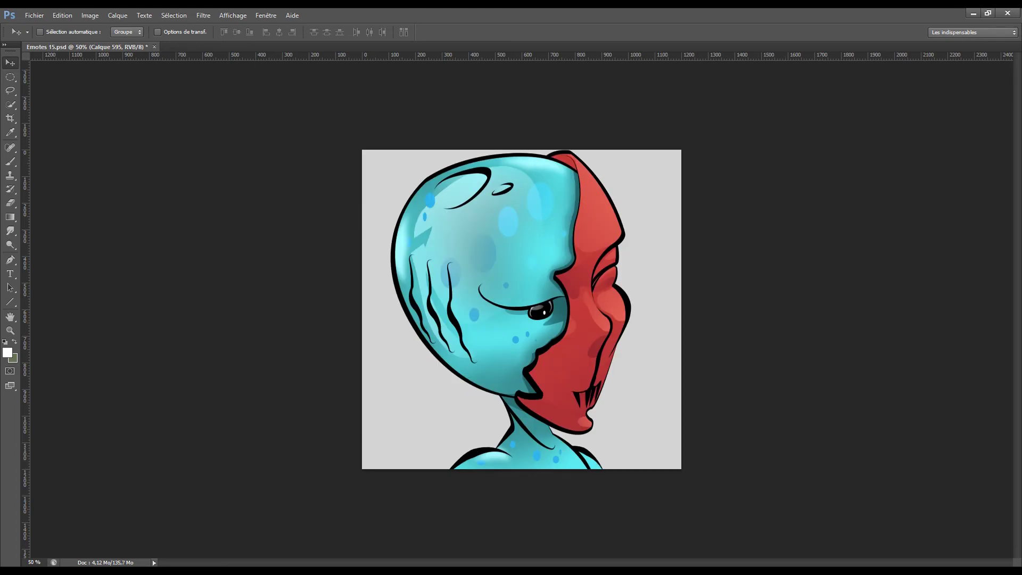
click(8, 352)
key(Return)
key(g)
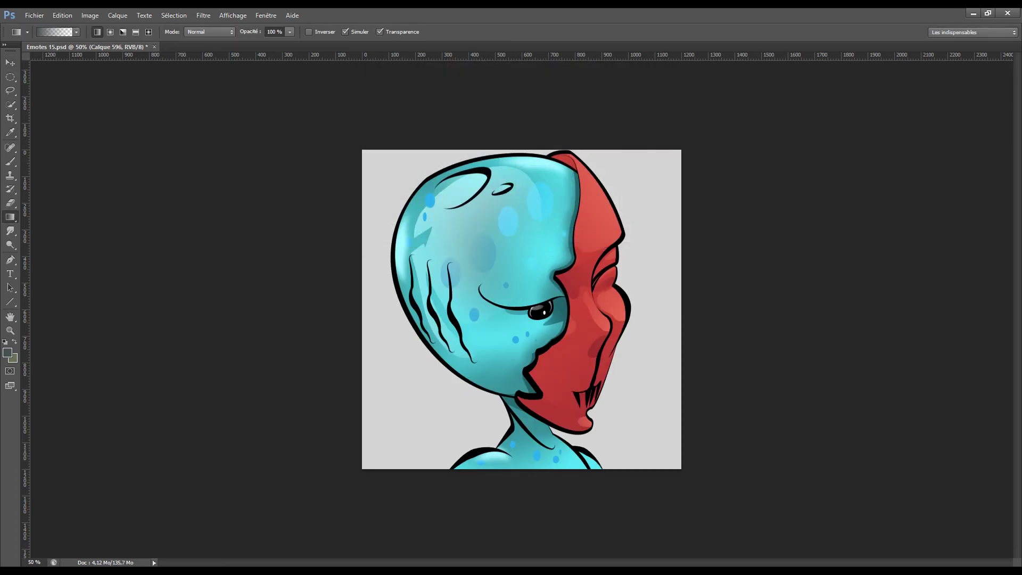
key(e)
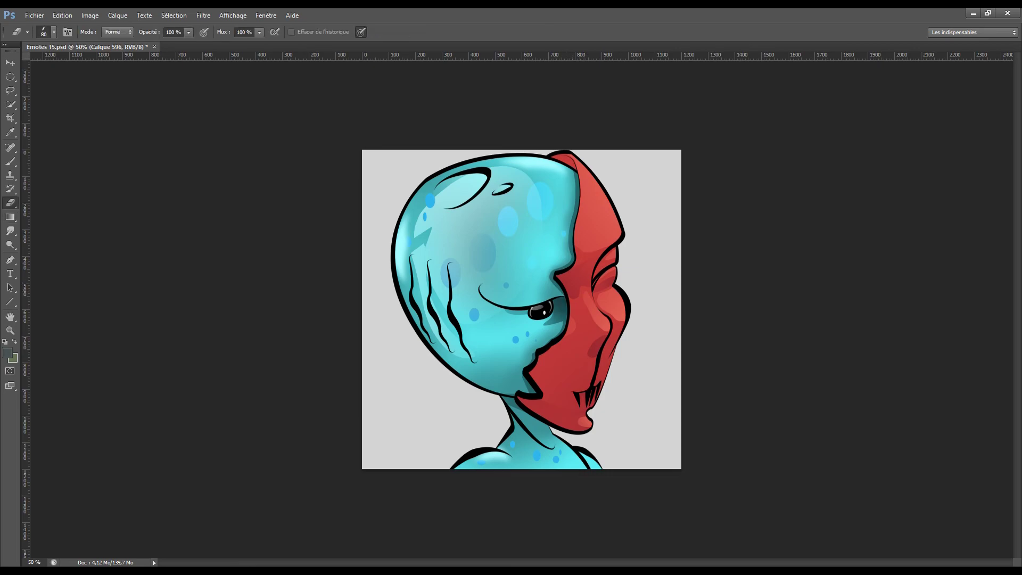
key(d)
key(b)
key(x)
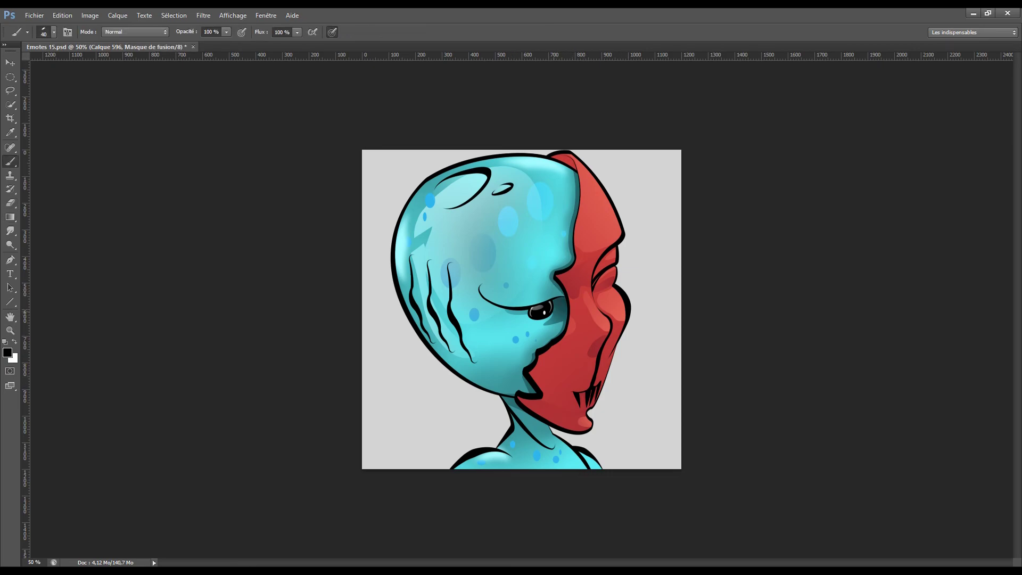
key(ctrl+plus)
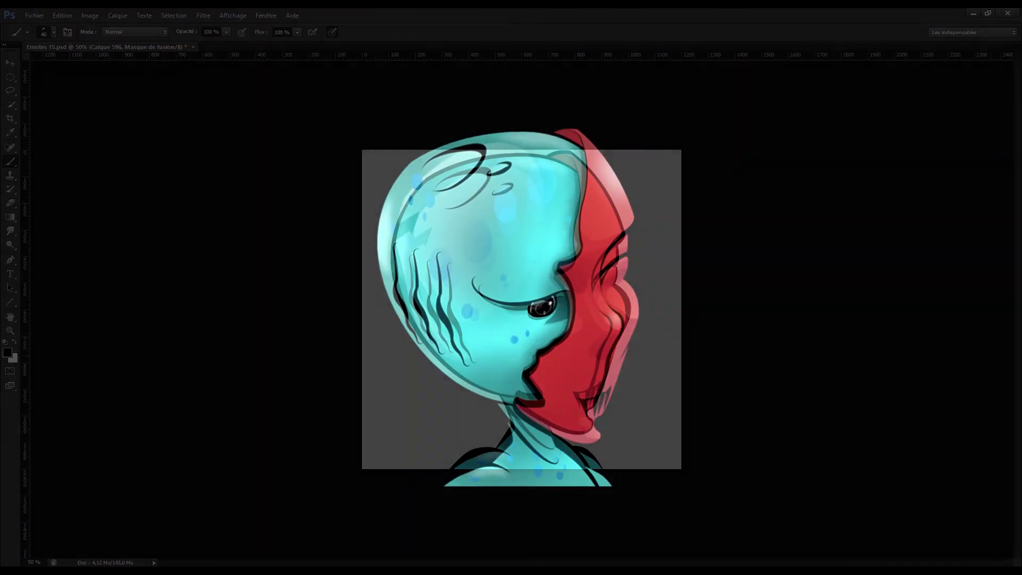